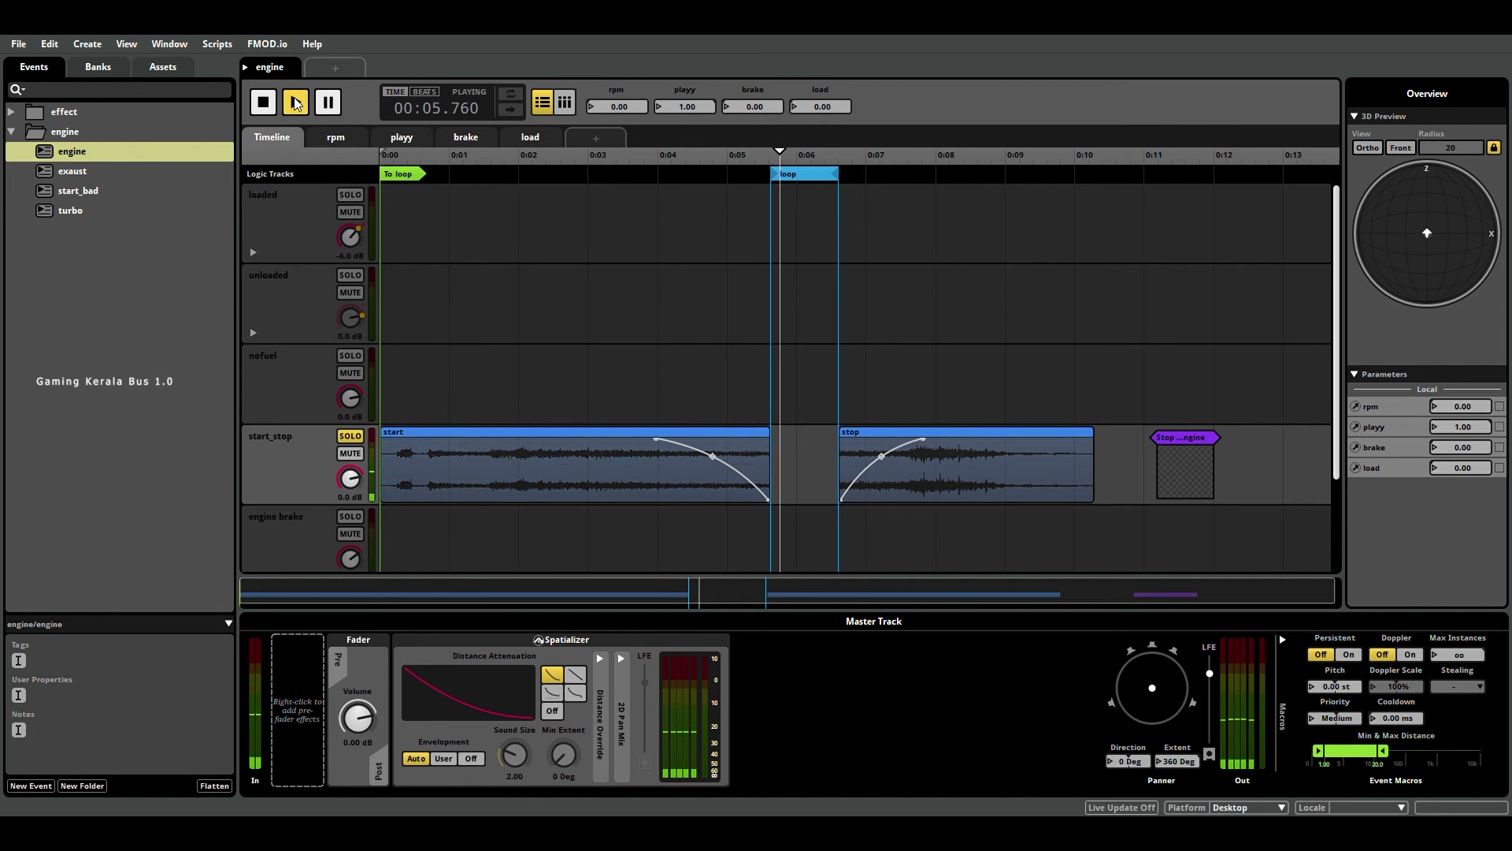
- Audition the engine event's start and stop sounds on the start_stop track, lowering playy to 0 and resetting it to 1
{"action": "left_click", "coordinate": [296, 102]}
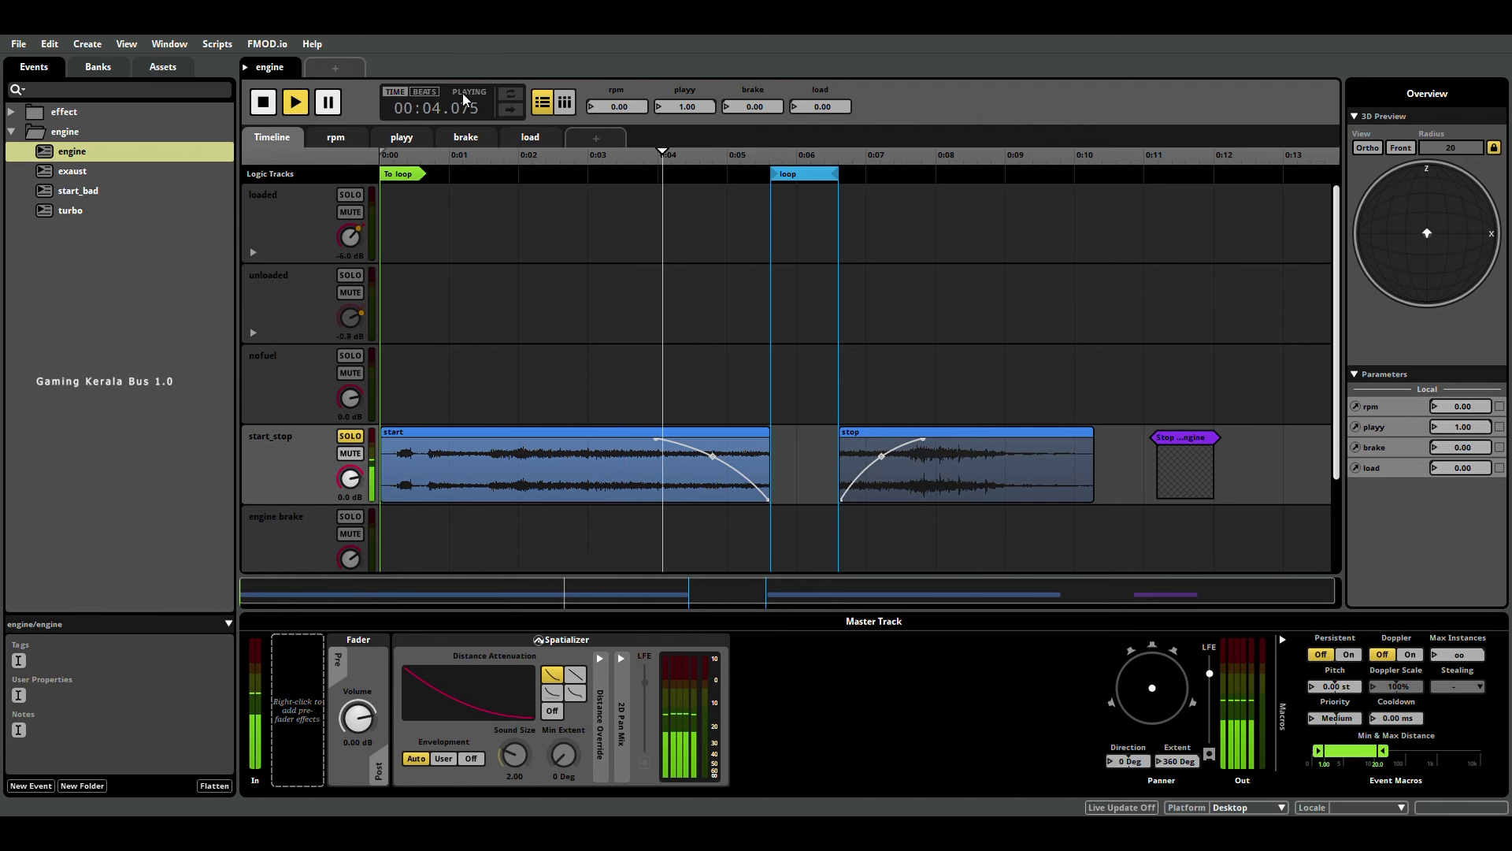
{"action": "left_click", "coordinate": [304, 110]}
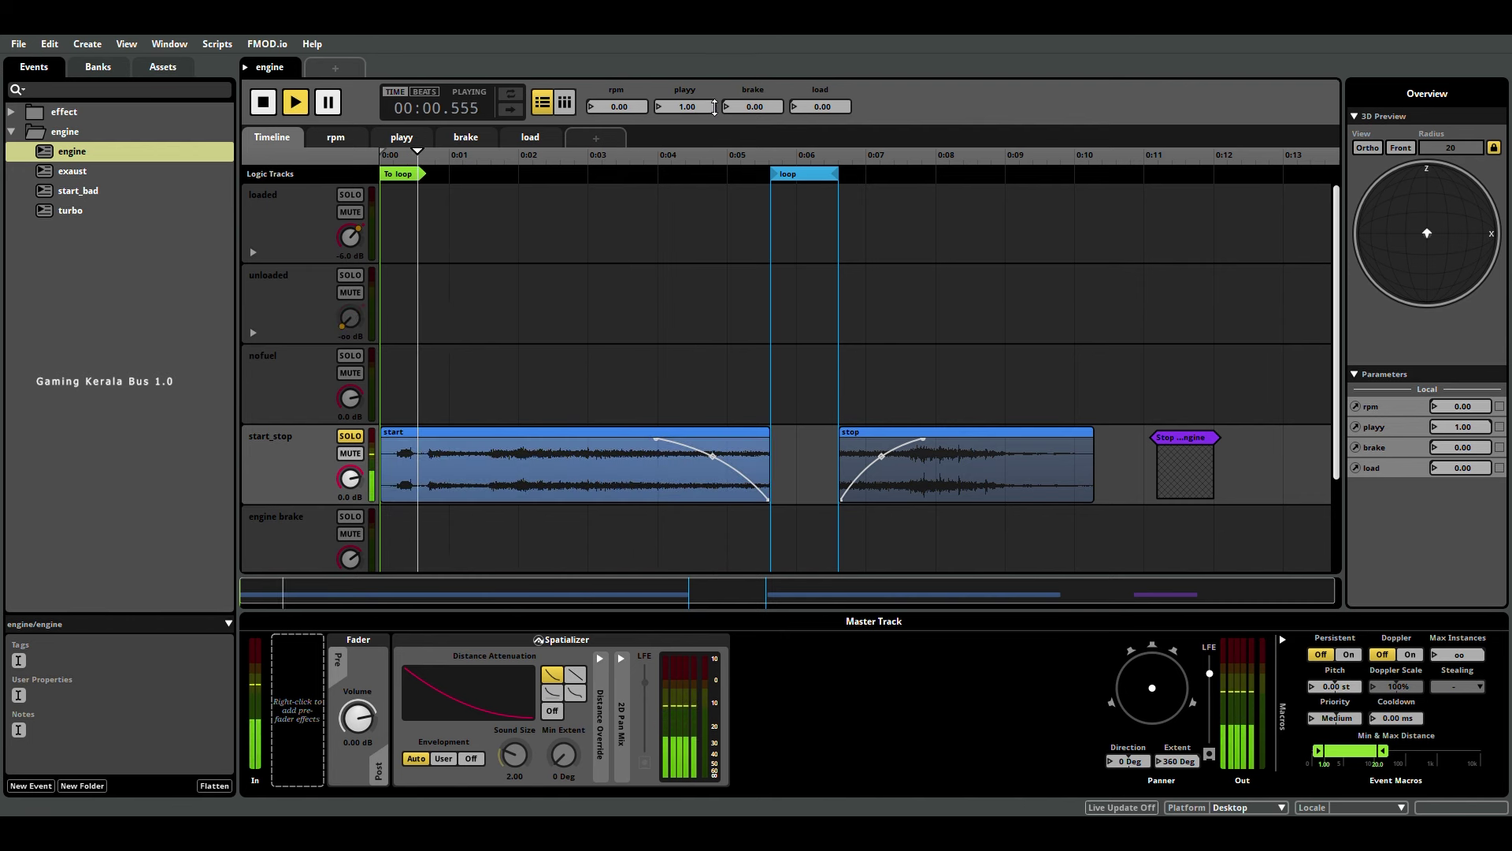
{"action": "left_click_drag", "start_coordinate": [685, 106], "coordinate": [704, 118]}
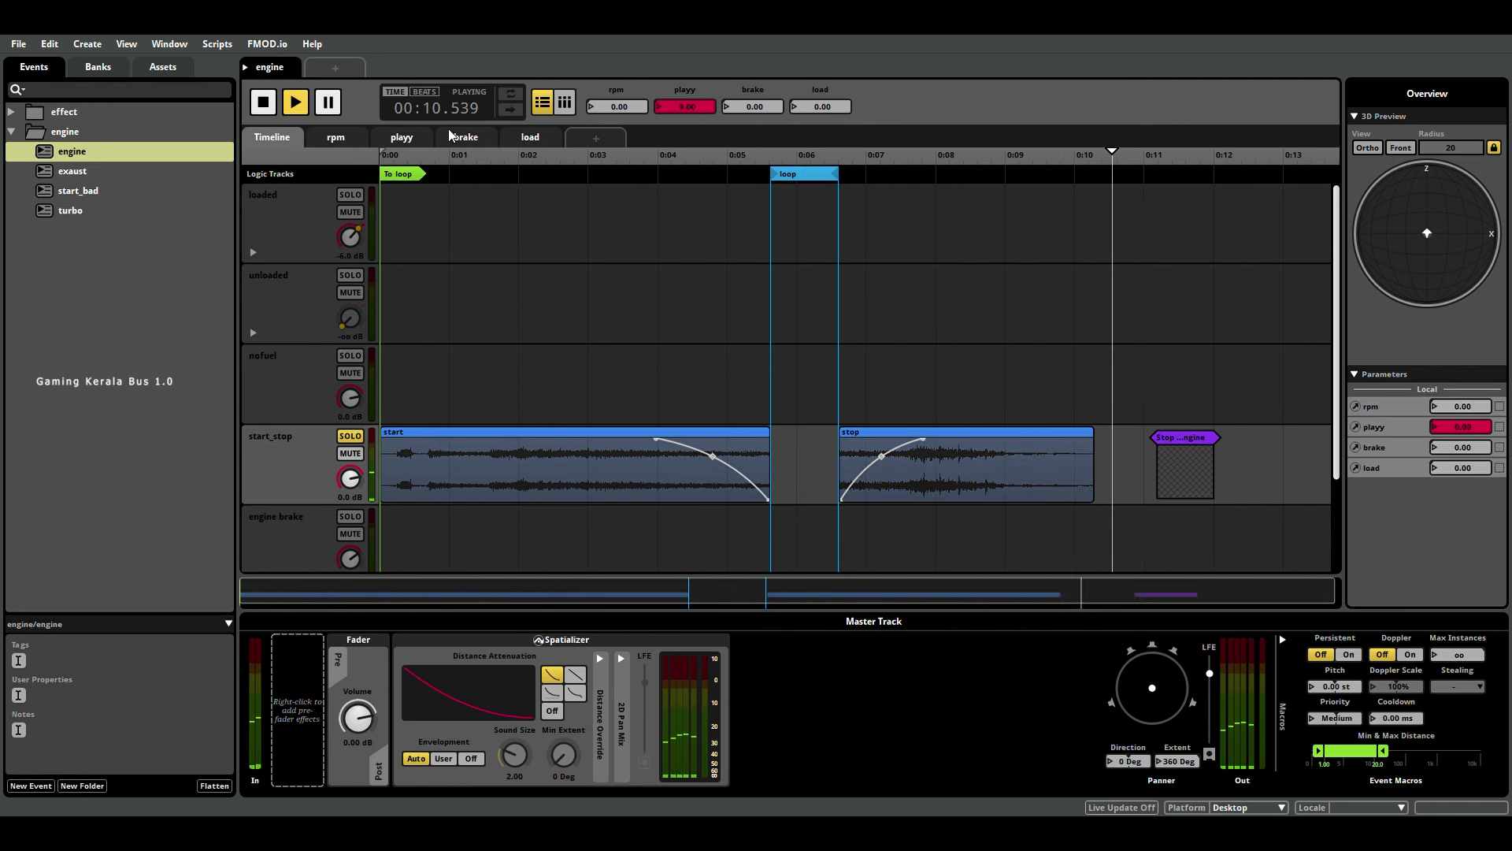
{"action": "left_click", "coordinate": [296, 112]}
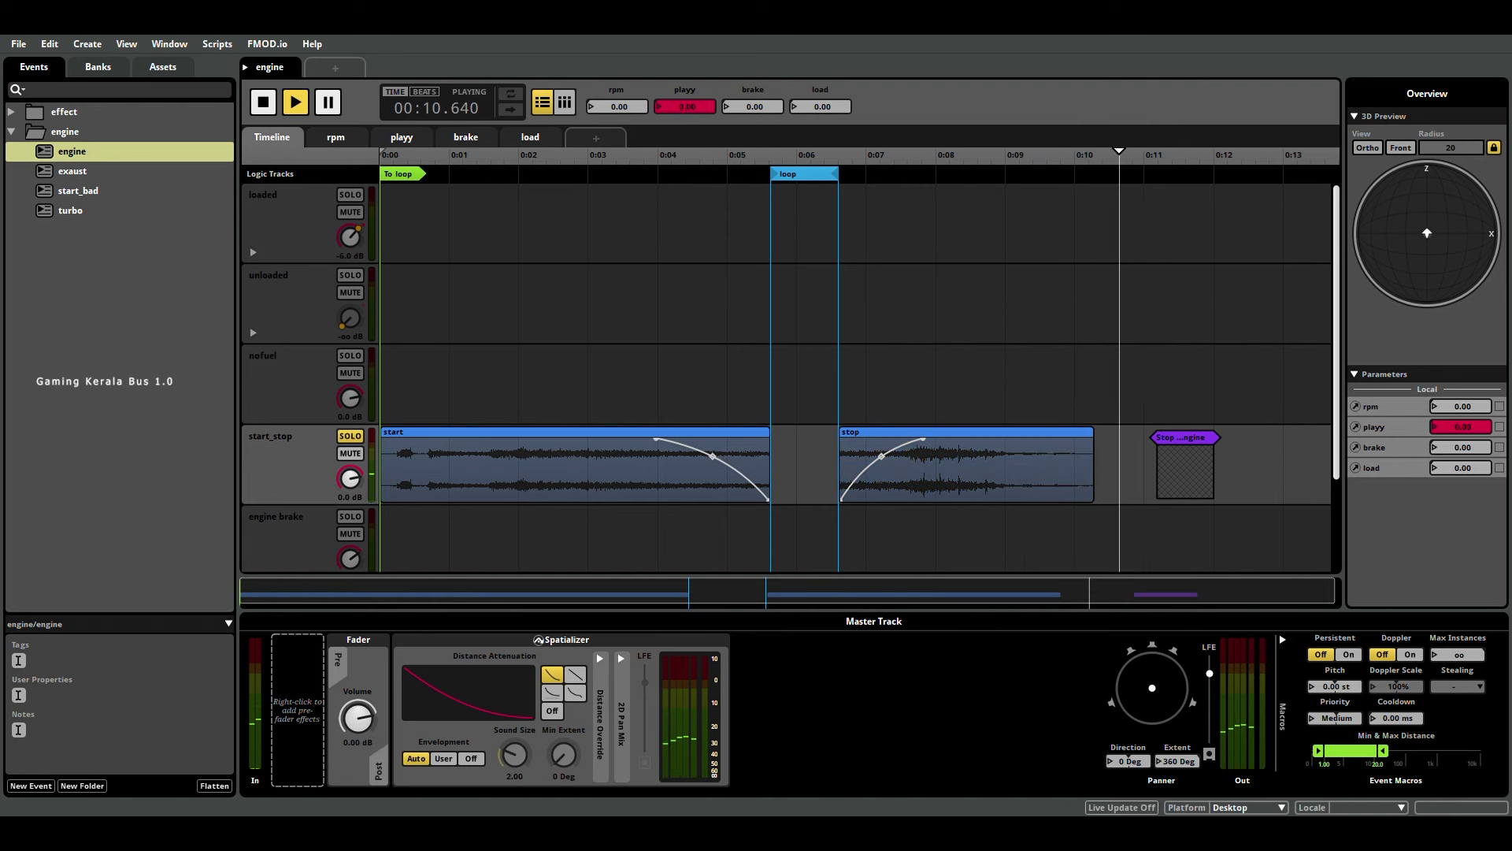
{"action": "left_click", "coordinate": [306, 106]}
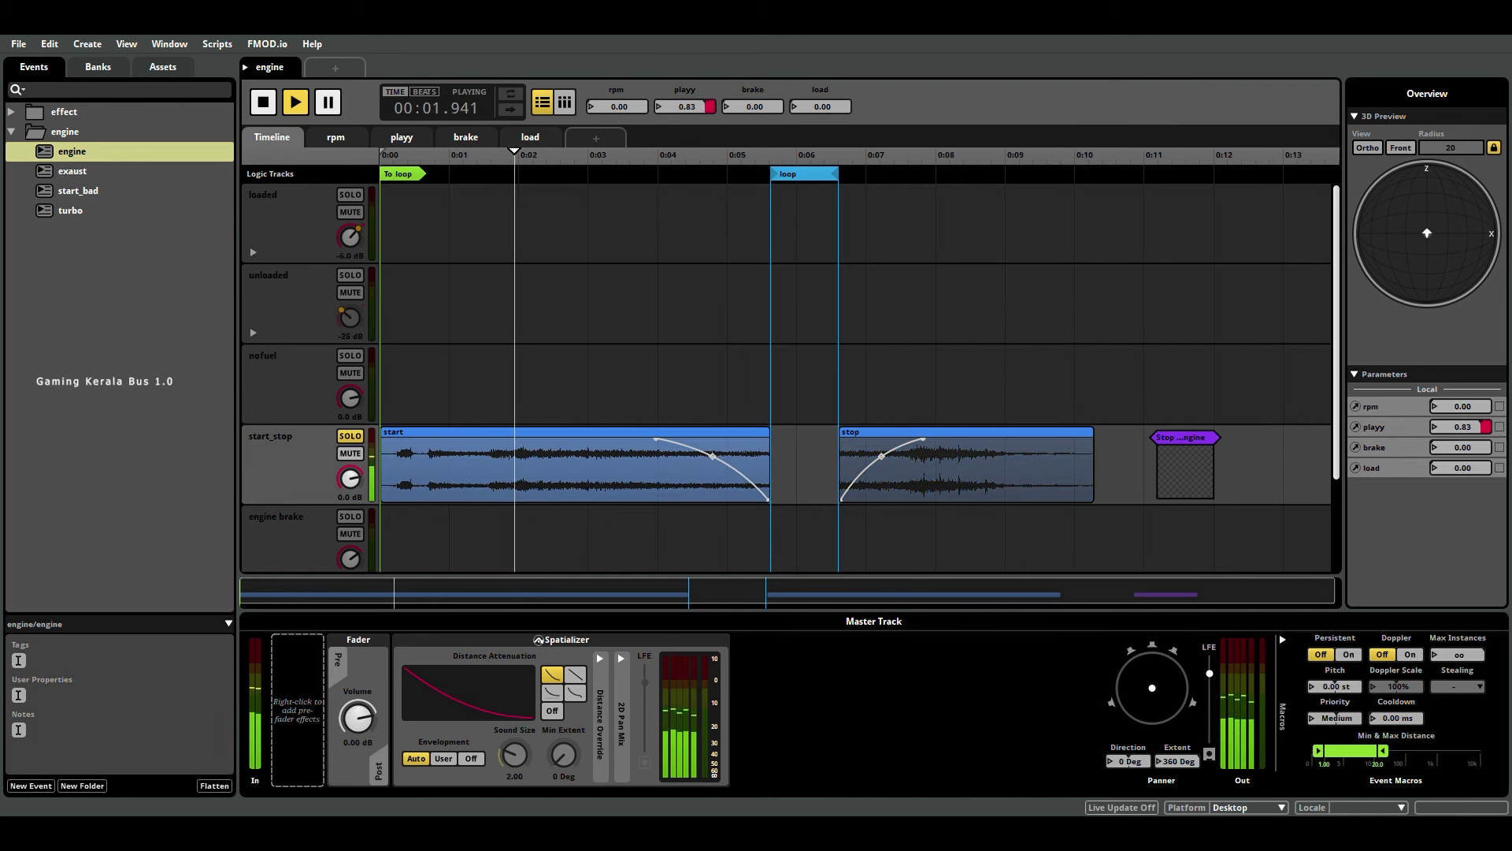
{"action": "left_click_drag", "start_coordinate": [706, 115], "coordinate": [706, 150]}
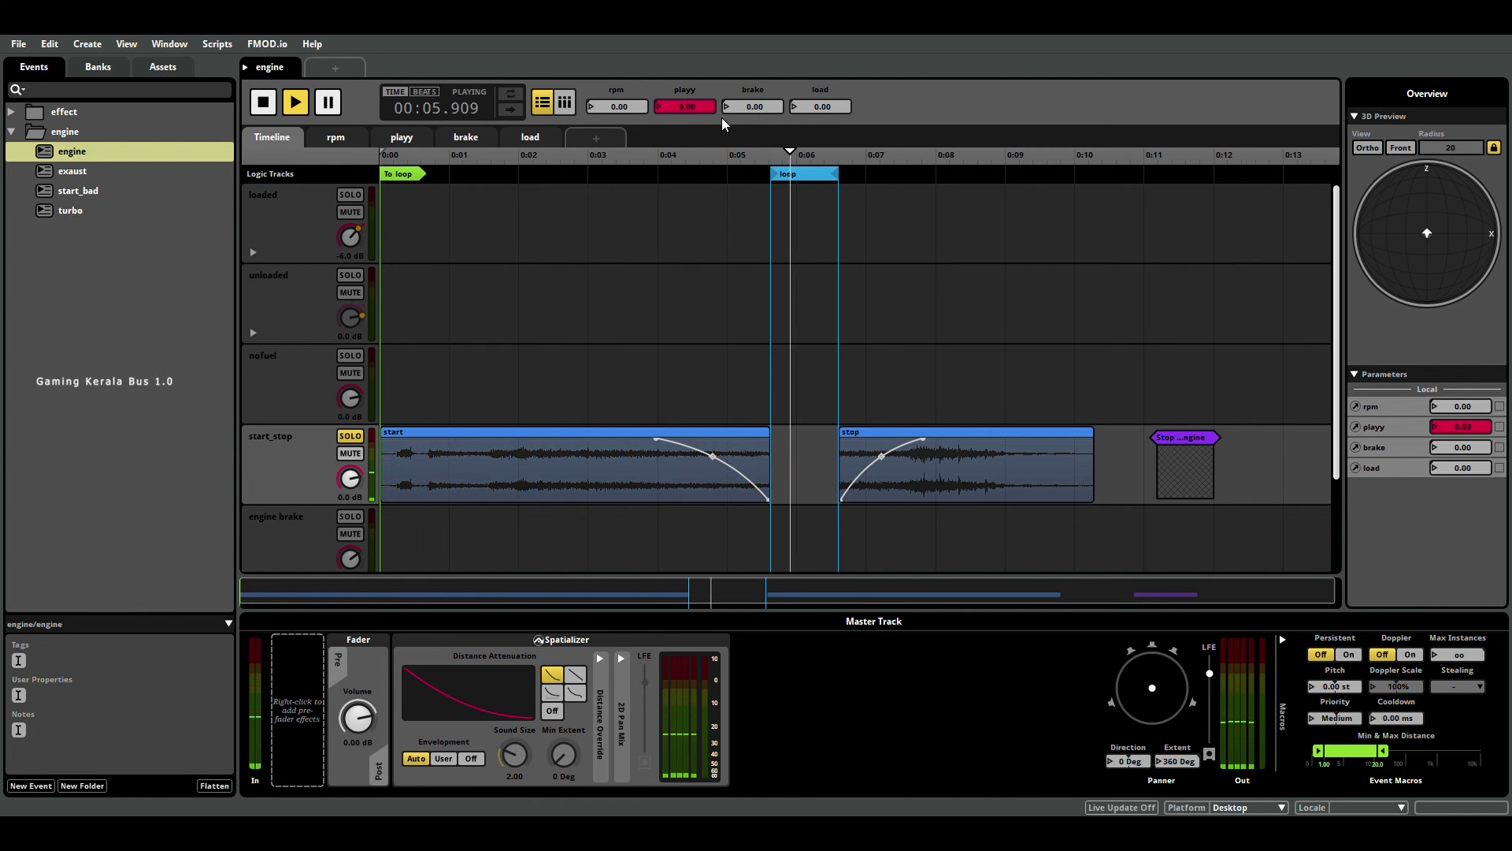
{"action": "left_click_drag", "start_coordinate": [686, 106], "coordinate": [685, 79]}
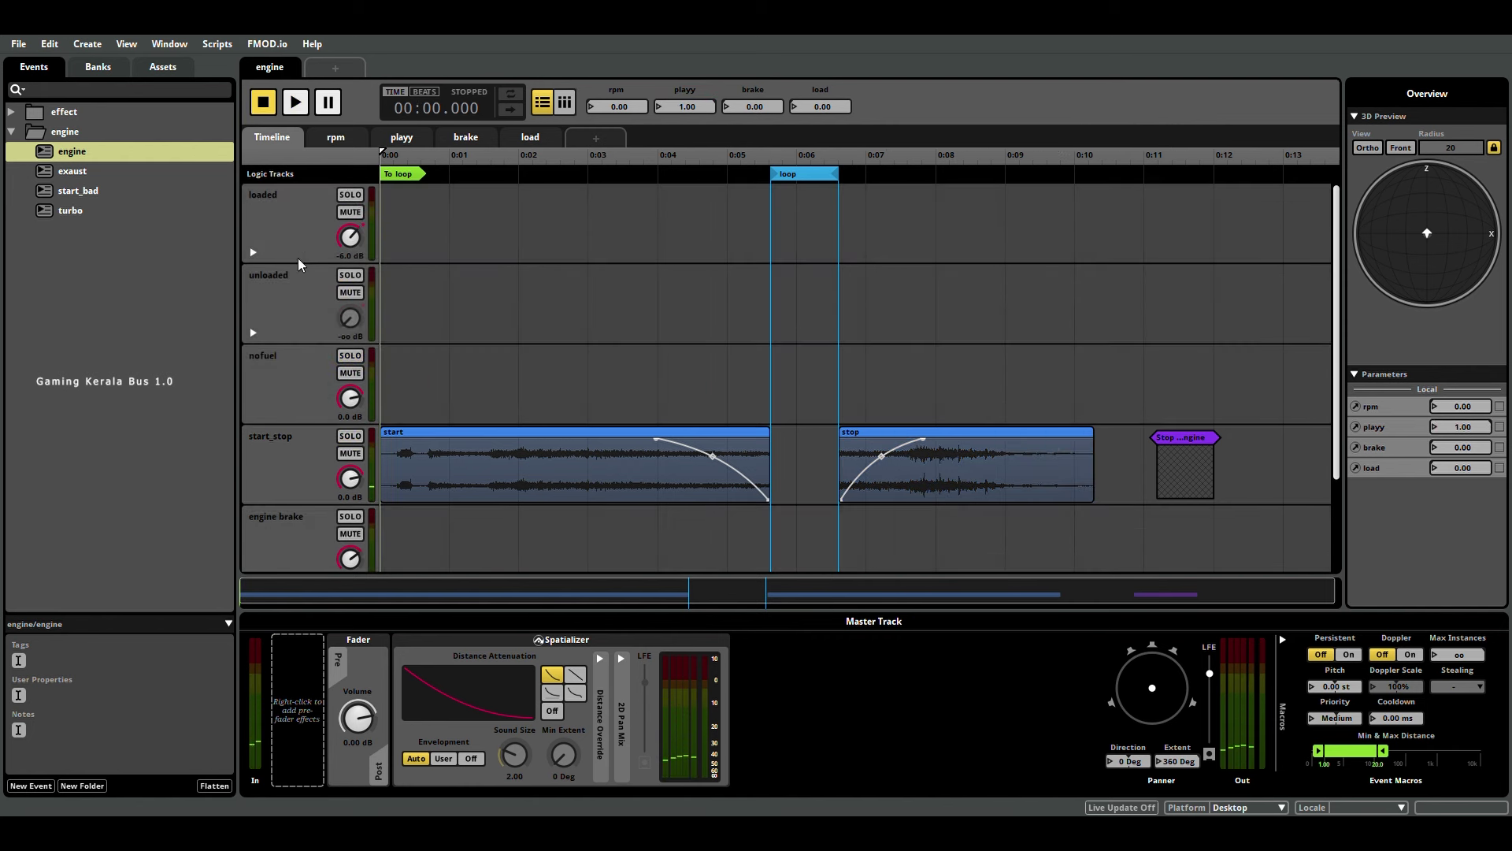
- Play the engine event on its rpm sheet with the loaded and engine brake tracks muted
{"action": "left_click", "coordinate": [286, 200]}
{"action": "left_click", "coordinate": [286, 291]}
{"action": "left_click", "coordinate": [293, 245]}
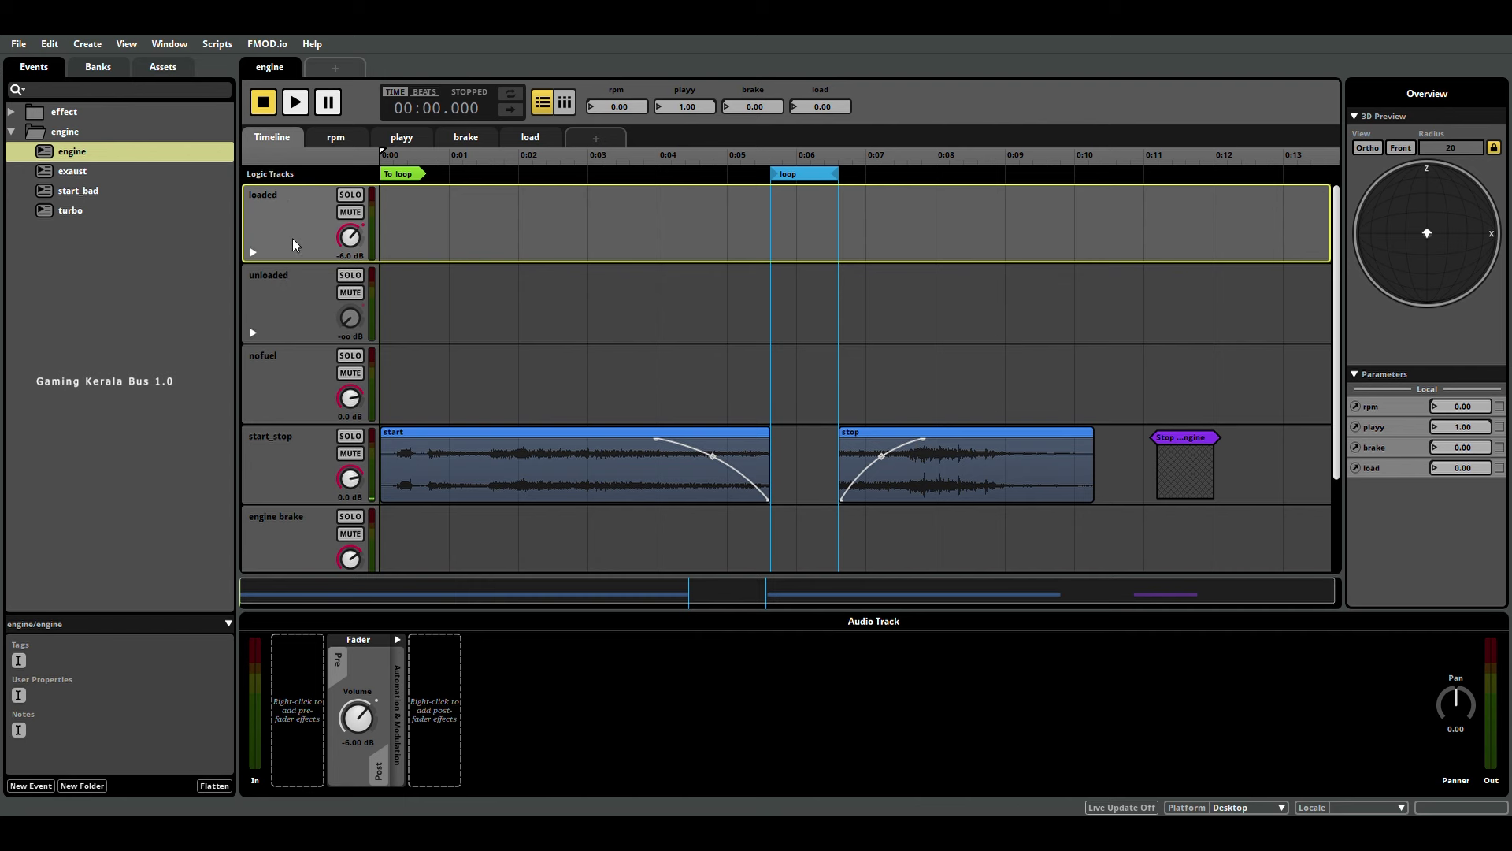
{"action": "left_click", "coordinate": [334, 138]}
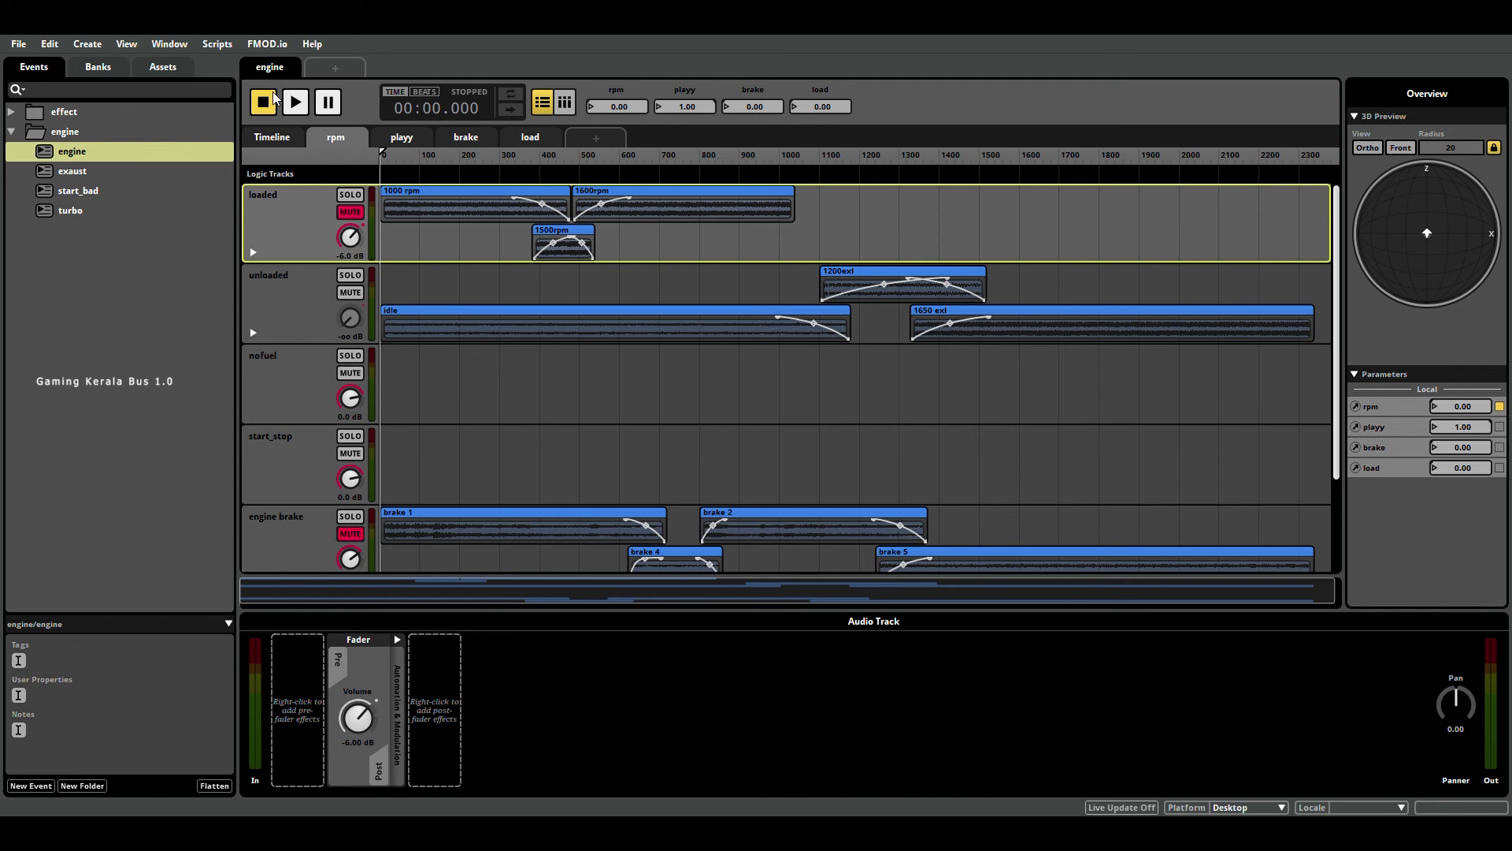
{"action": "left_click", "coordinate": [296, 104]}
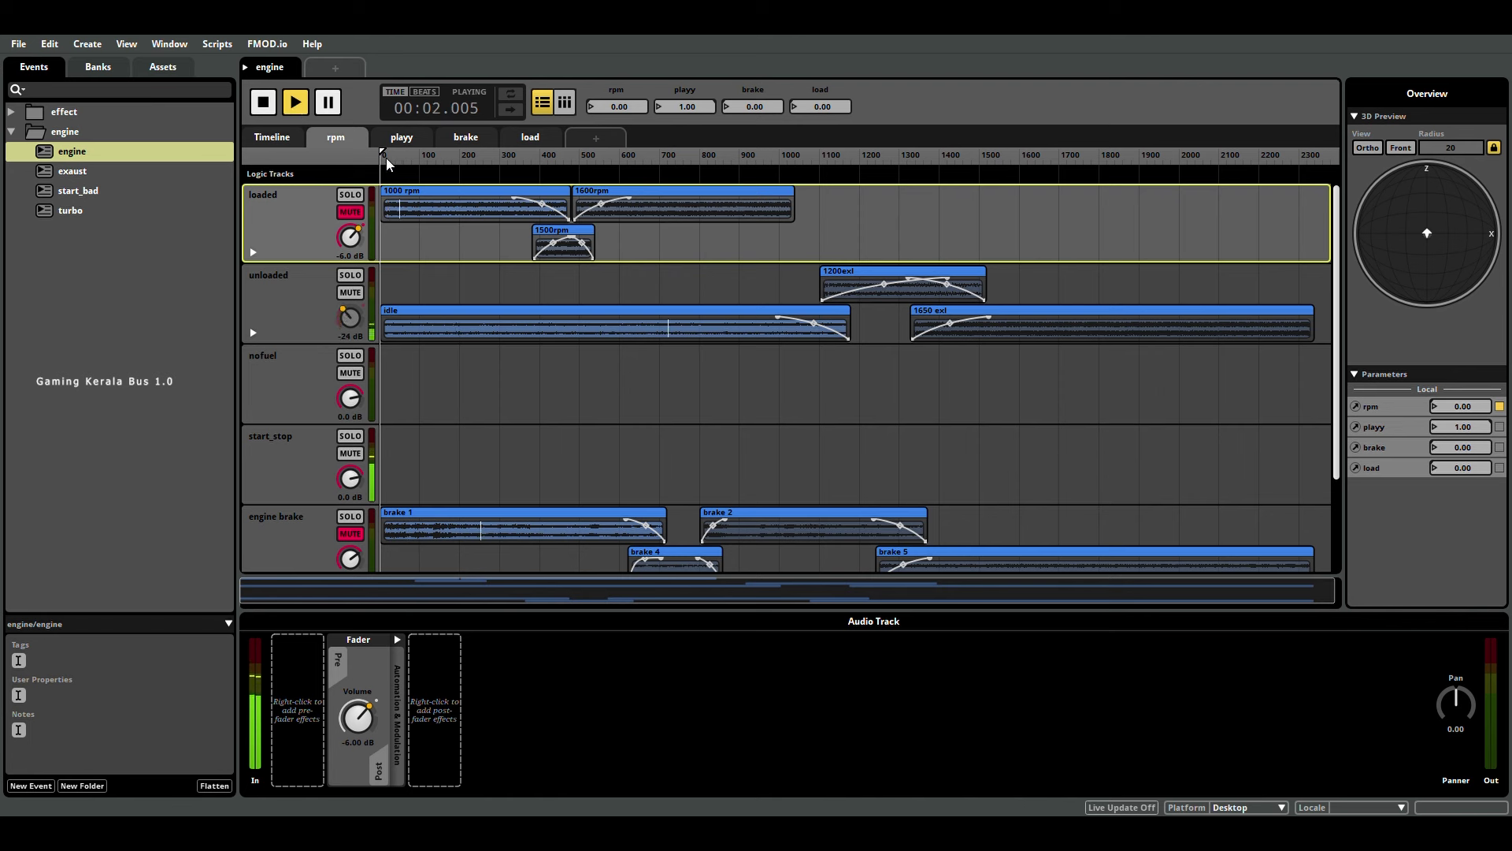
- Sweep the rpm parameter up through its full range and back to 0 to audition the unloaded engine sounds
{"action": "left_click_drag", "start_coordinate": [383, 157], "coordinate": [518, 175]}
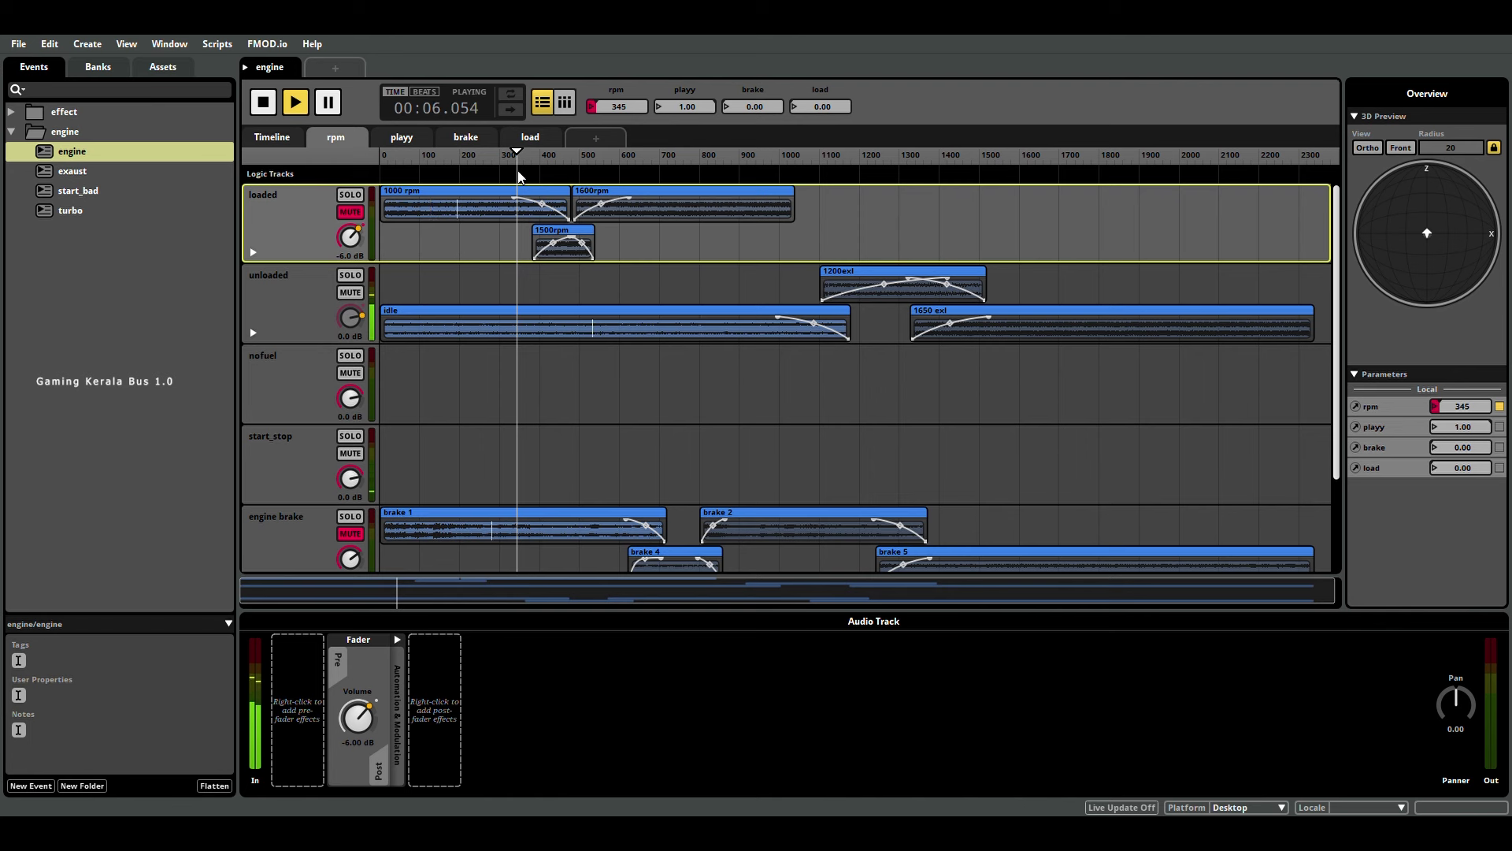
{"action": "left_click_drag", "start_coordinate": [519, 175], "coordinate": [1178, 192]}
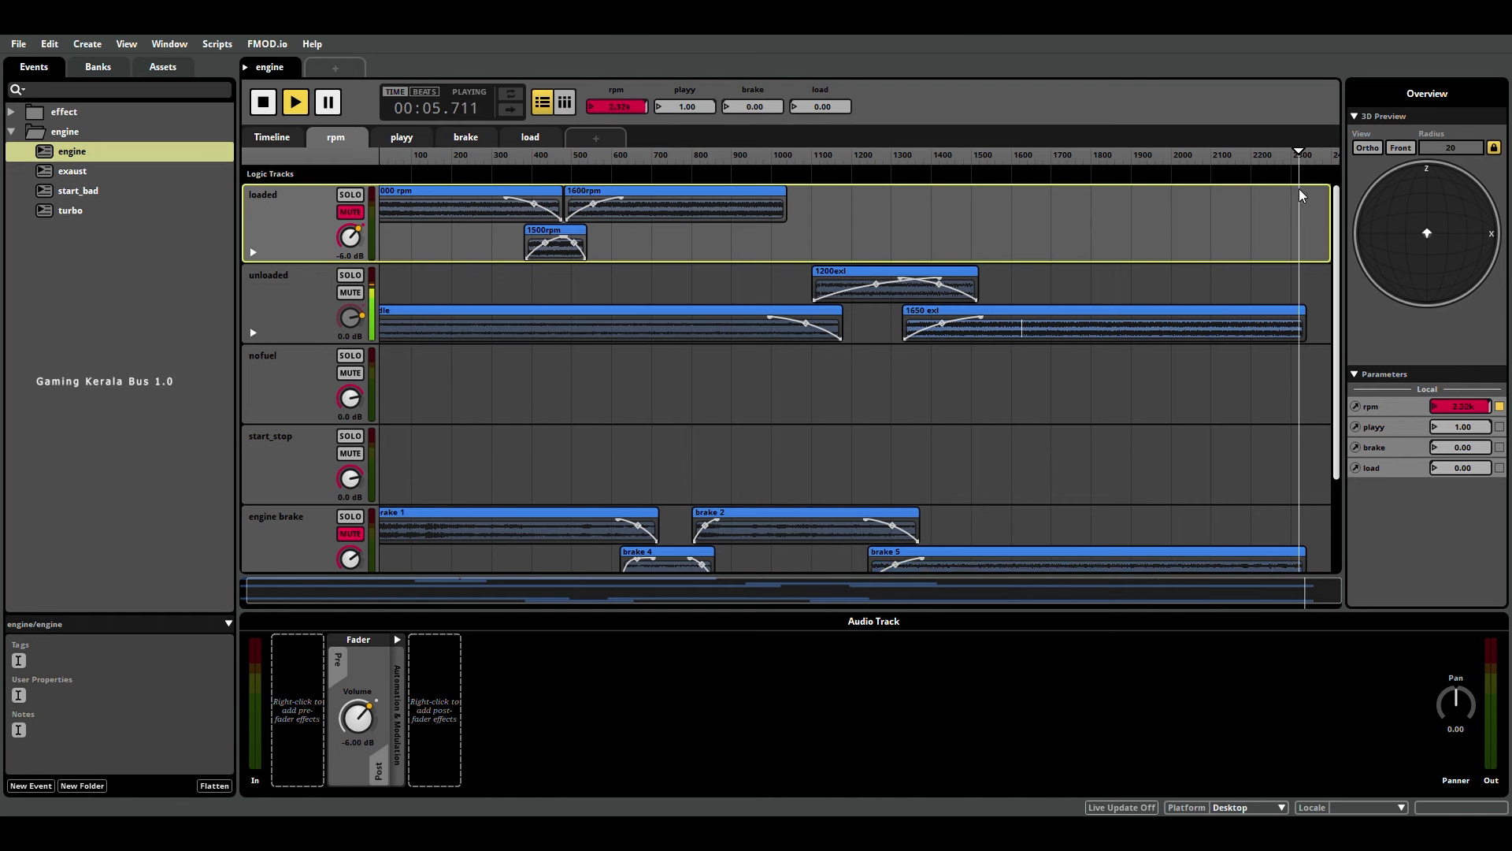
{"action": "left_click_drag", "start_coordinate": [1299, 189], "coordinate": [1189, 223]}
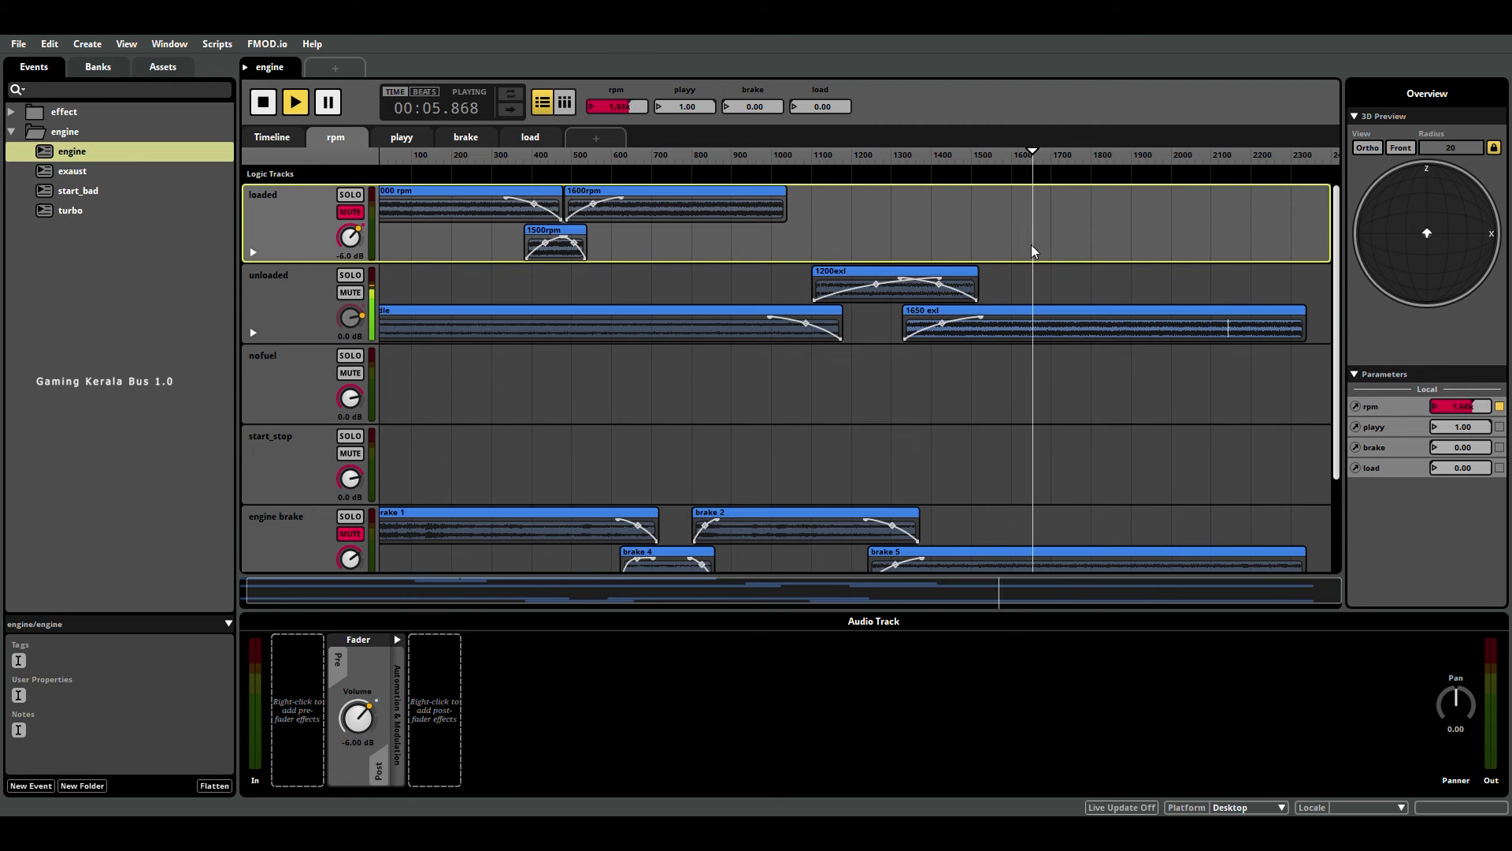
{"action": "left_click_drag", "start_coordinate": [1033, 250], "coordinate": [1134, 363]}
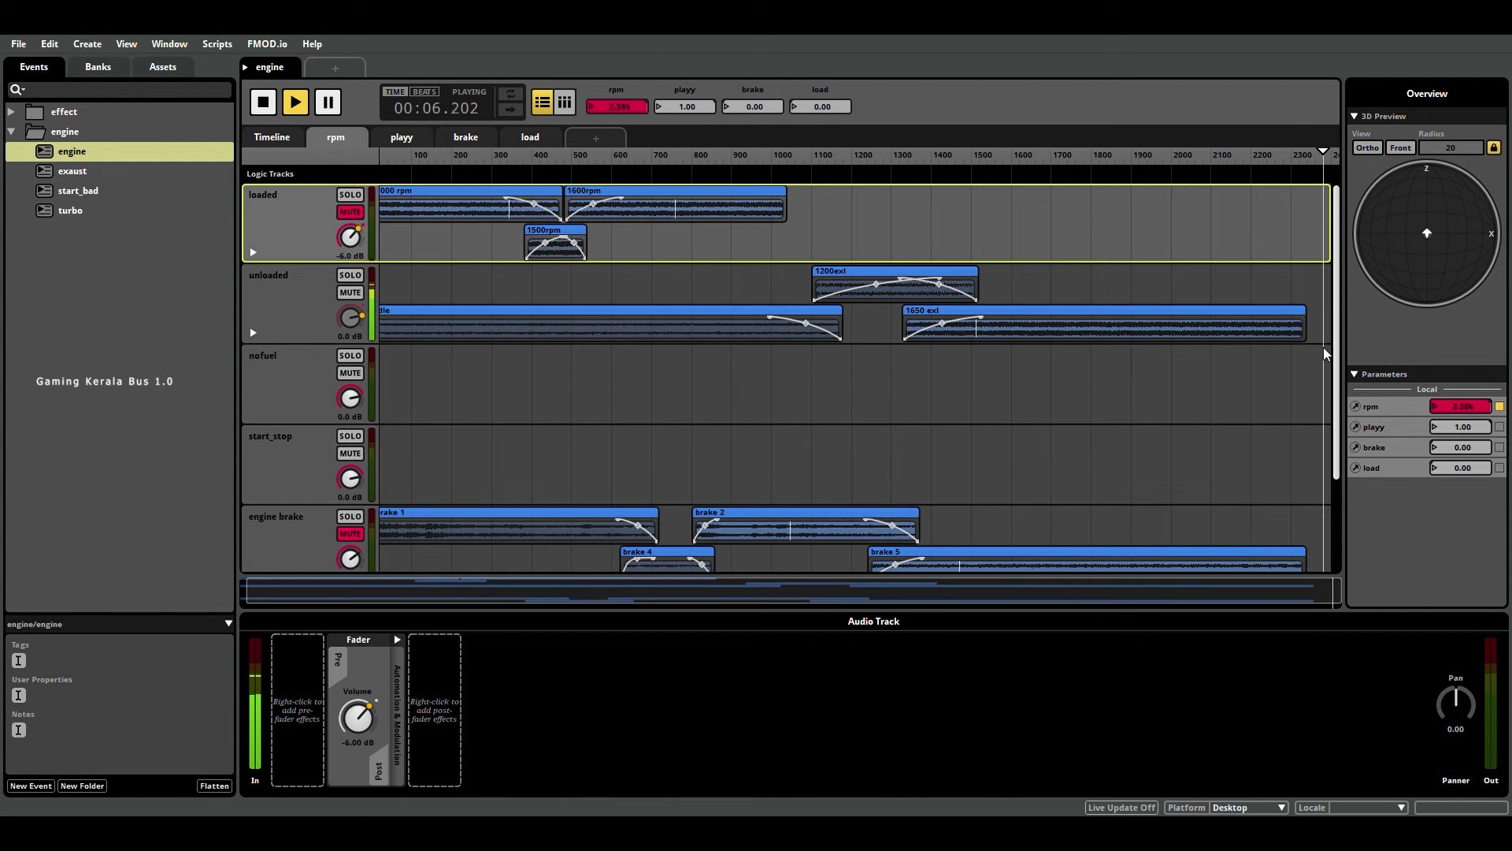
{"action": "left_click_drag", "start_coordinate": [1325, 348], "coordinate": [1186, 377]}
{"action": "left_click_drag", "start_coordinate": [1294, 374], "coordinate": [353, 328]}
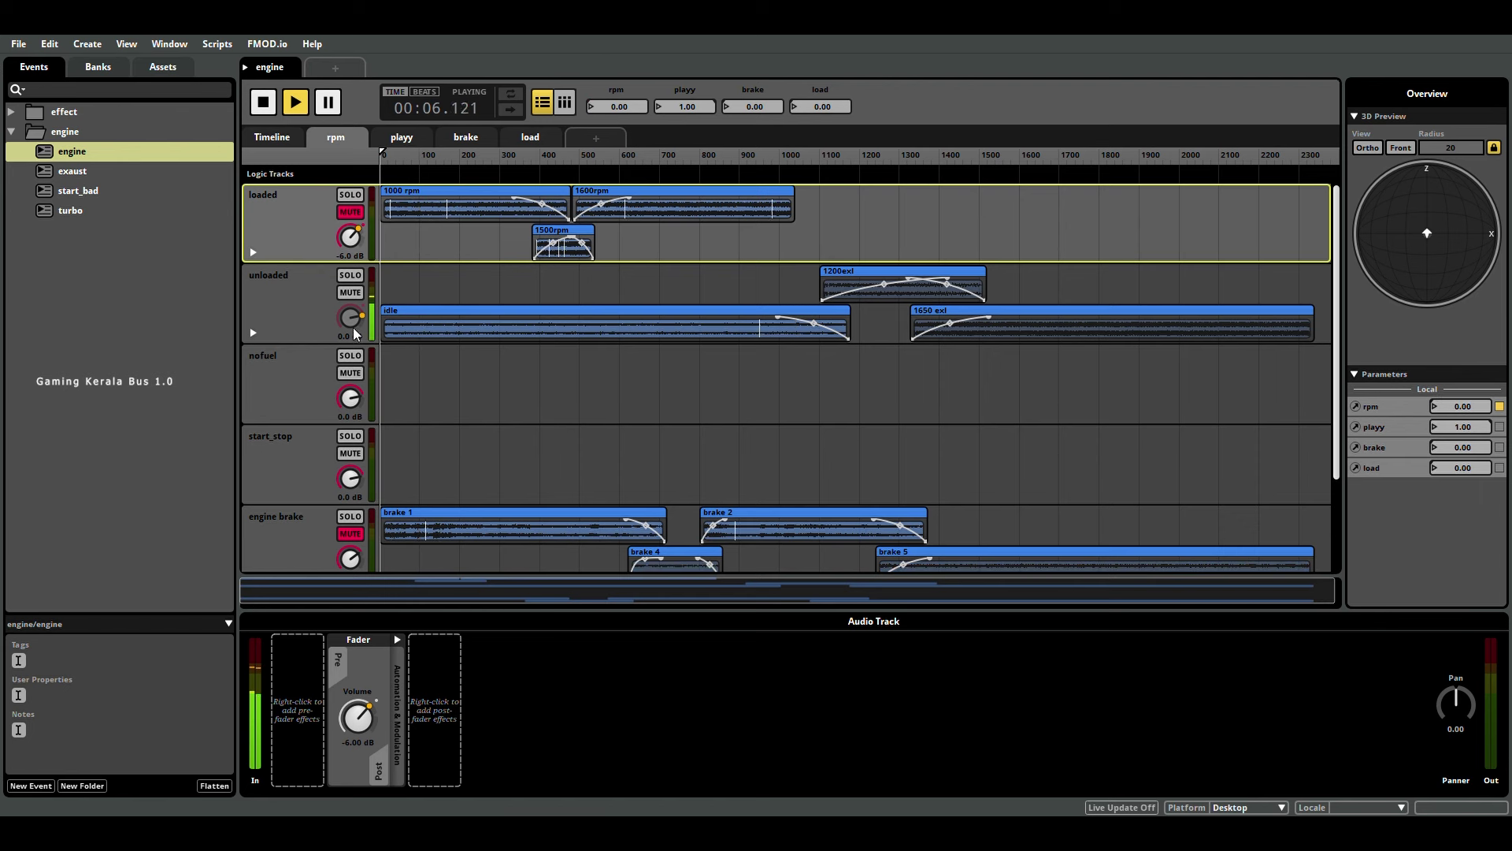
- Restart the engine event, raise rpm to 670 and lower playy to 0 to audition the engine shutdown
{"action": "left_click", "coordinate": [329, 105]}
{"action": "left_click", "coordinate": [268, 104]}
{"action": "left_click", "coordinate": [295, 104]}
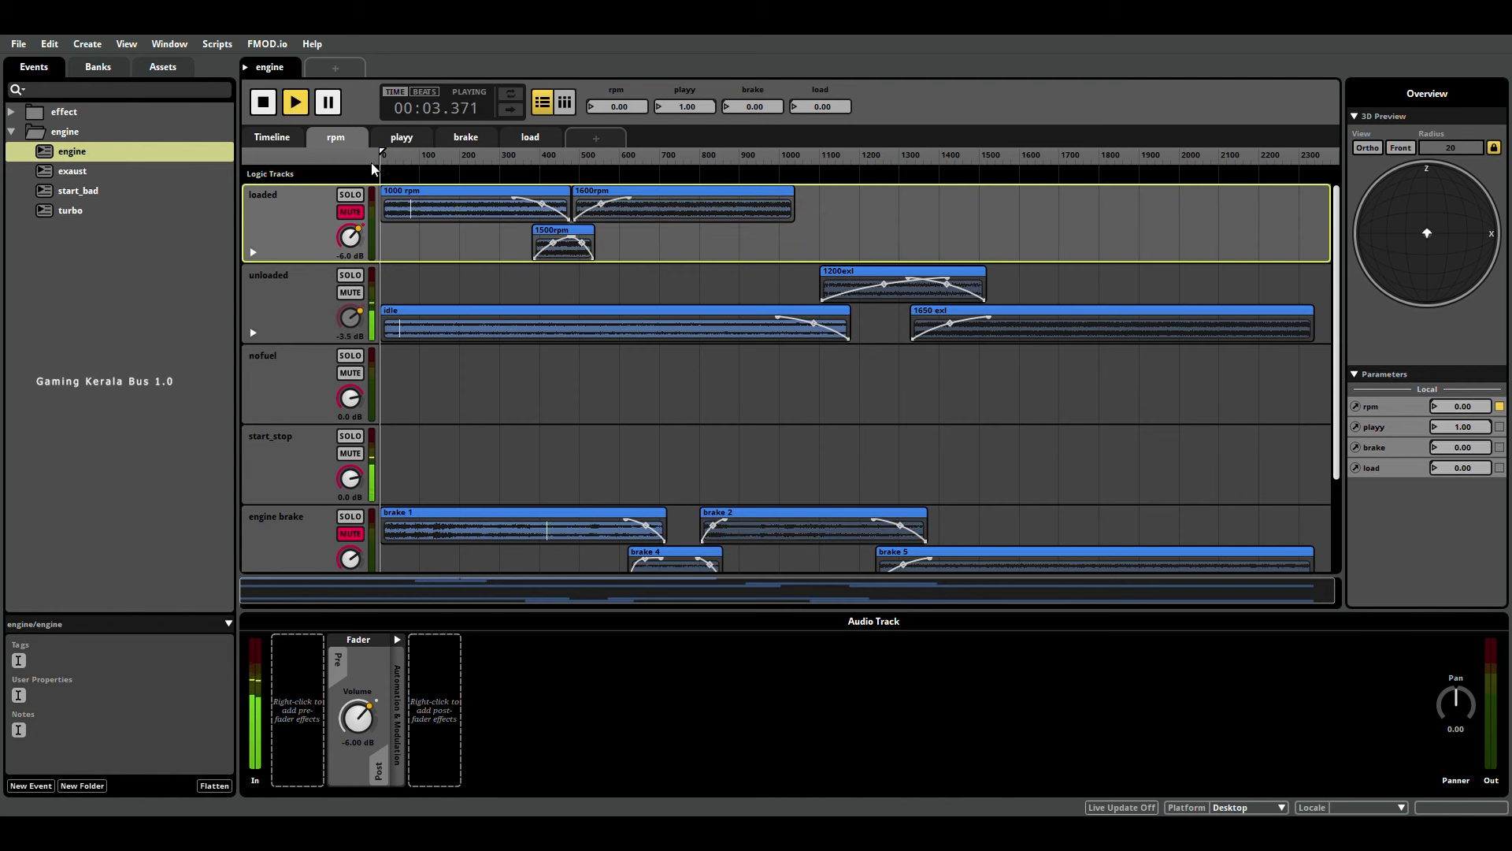
{"action": "left_click_drag", "start_coordinate": [384, 157], "coordinate": [648, 158]}
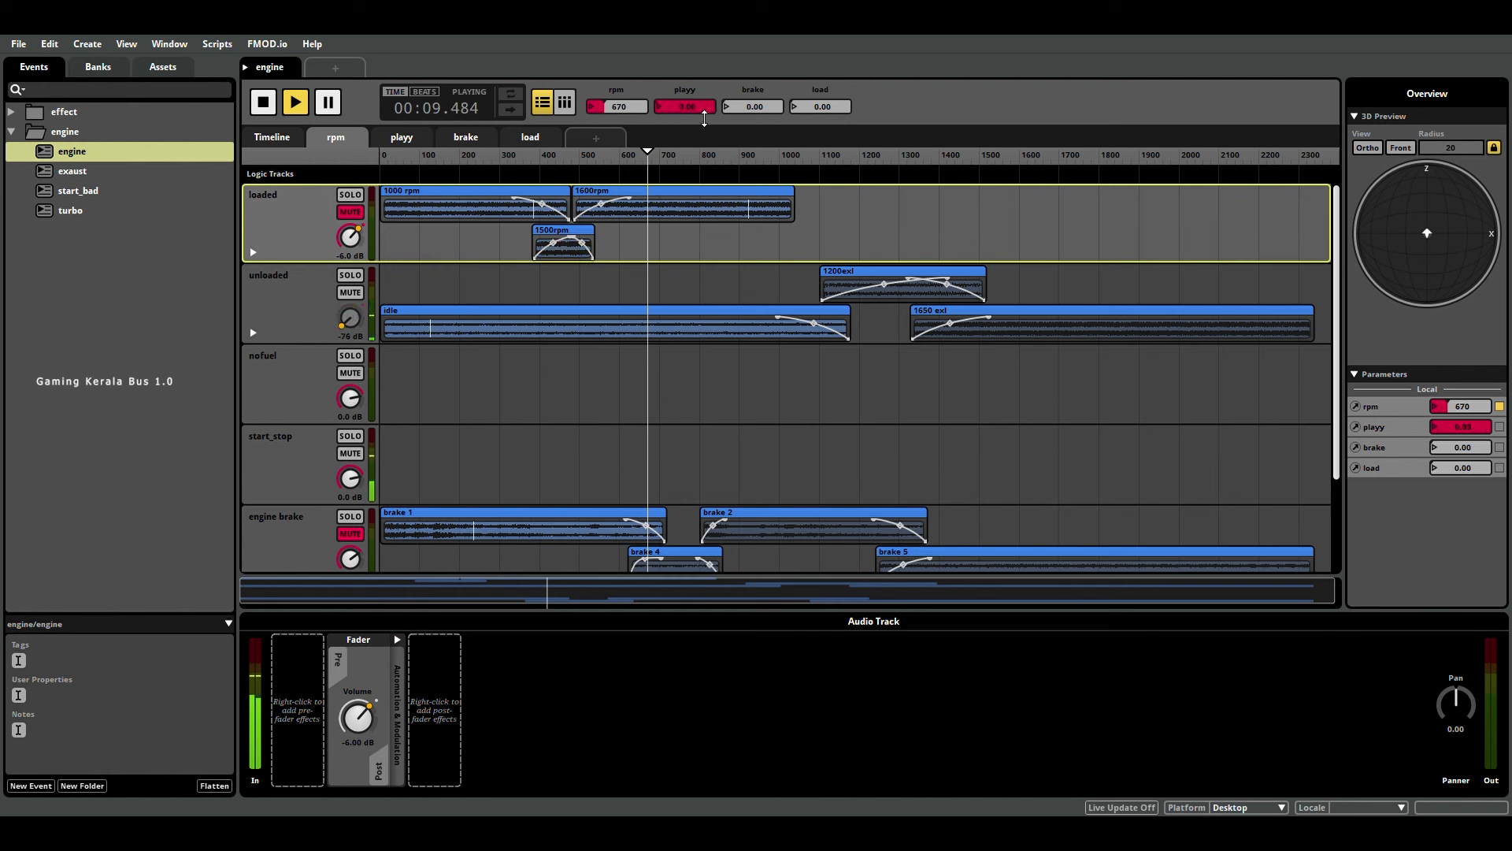
{"action": "key", "text": "space"}
- Reset playy to 1 and replay the event with the loaded track unmuted, sweeping rpm to audition both engine layers together
{"action": "left_click_drag", "start_coordinate": [704, 118], "coordinate": [704, 95]}
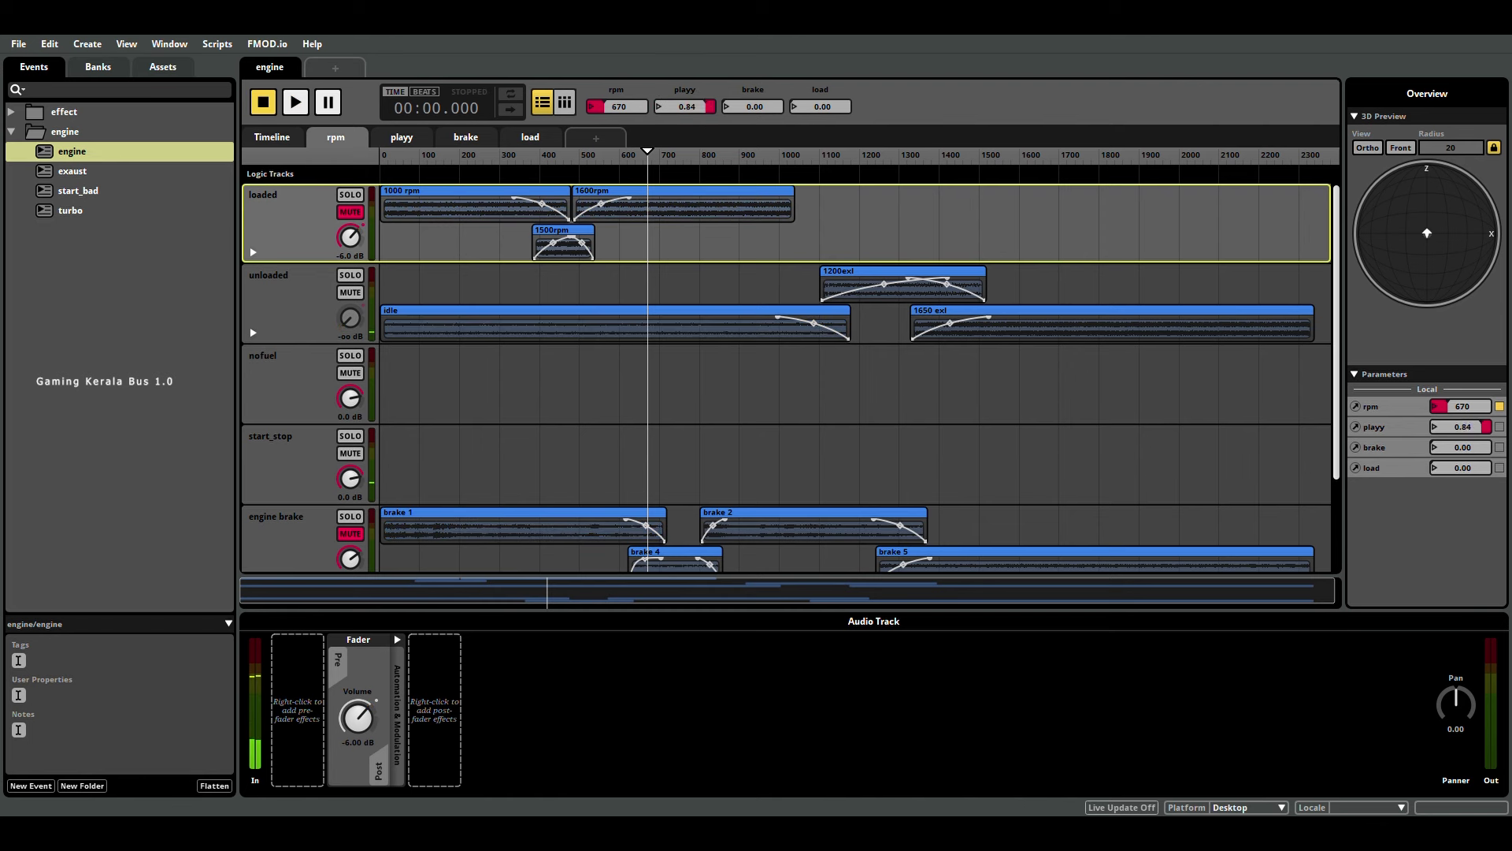
{"action": "left_click", "coordinate": [296, 103]}
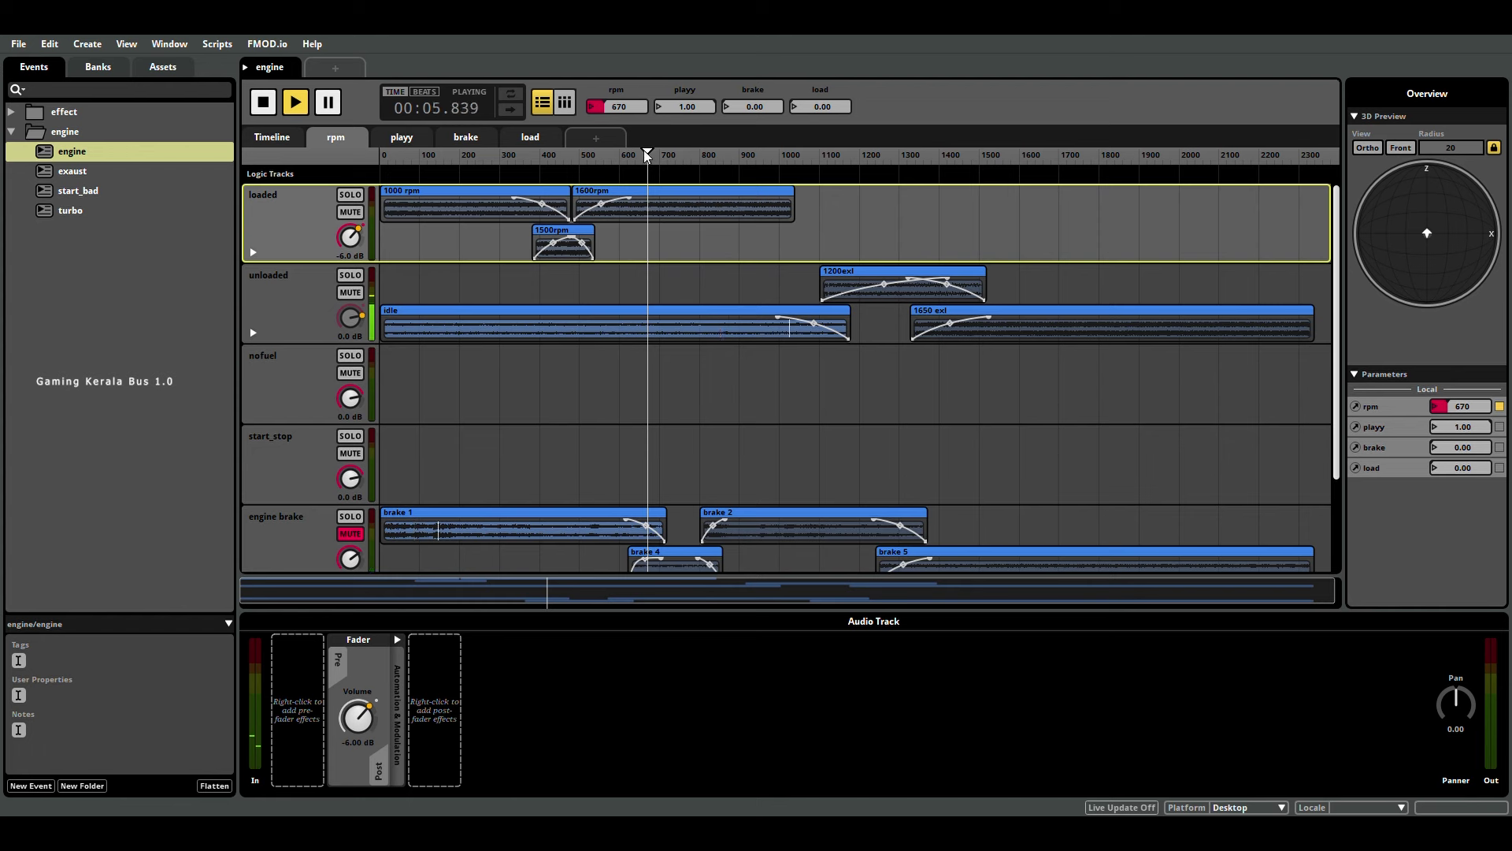
{"action": "left_click_drag", "start_coordinate": [647, 155], "coordinate": [430, 211]}
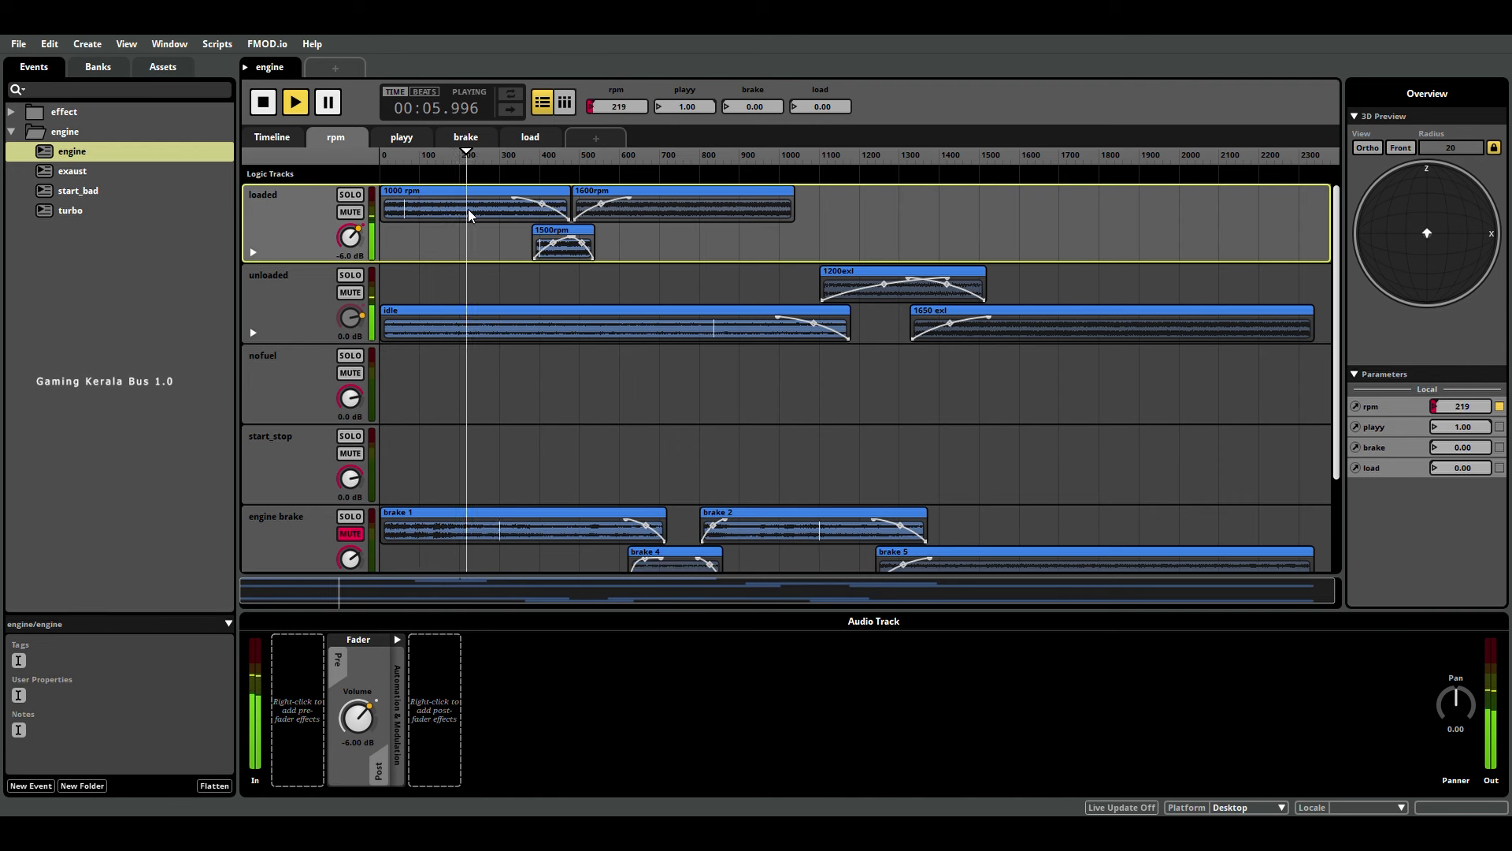
{"action": "left_click_drag", "start_coordinate": [534, 213], "coordinate": [346, 282]}
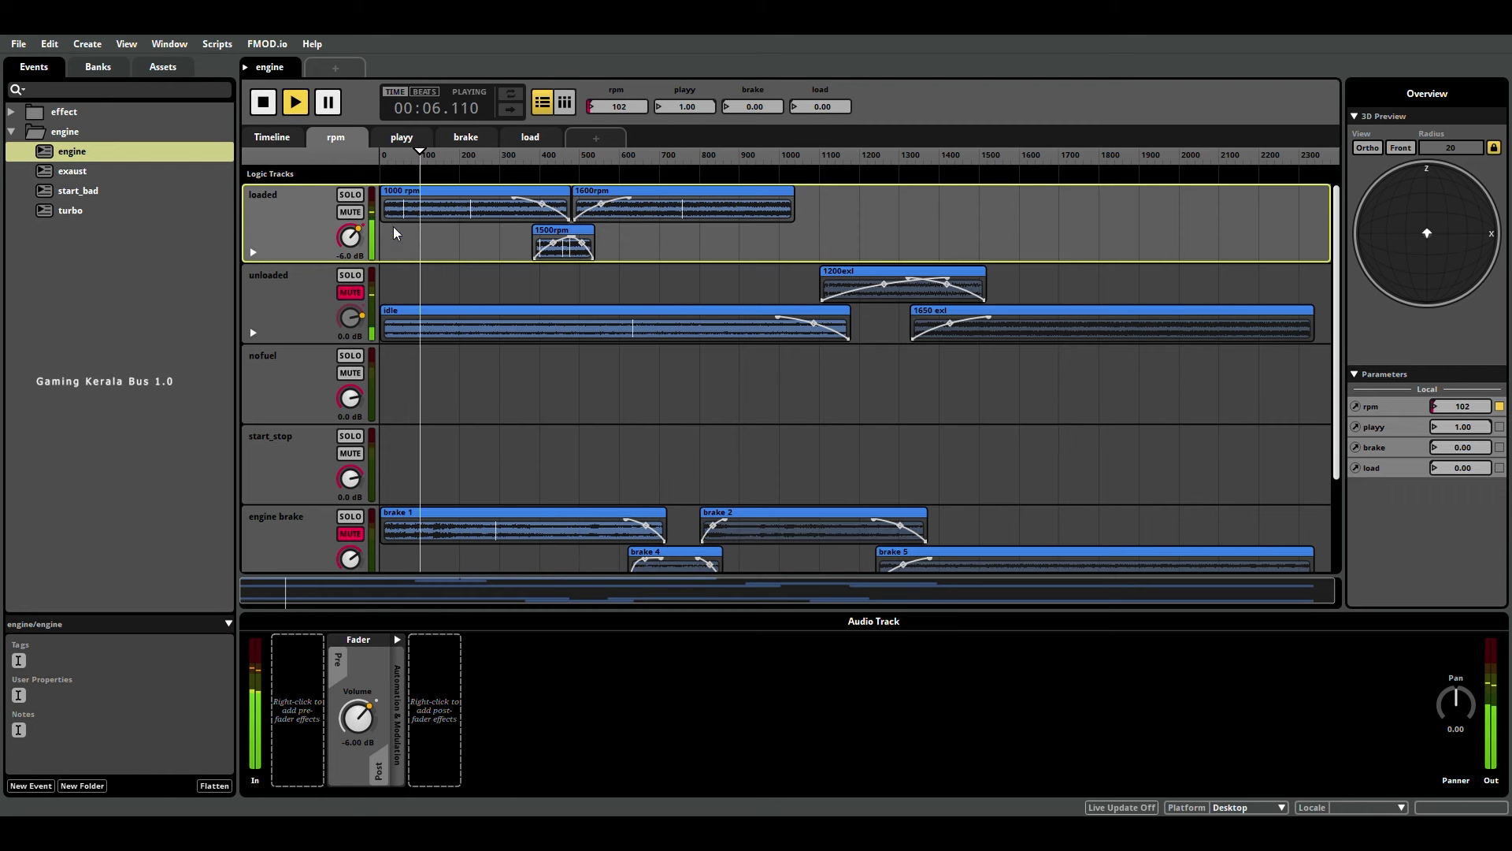
- Bring rpm down to 0 with the unloaded track muted to audition the loaded engine sounds alone
{"action": "left_click_drag", "start_coordinate": [422, 155], "coordinate": [379, 236]}
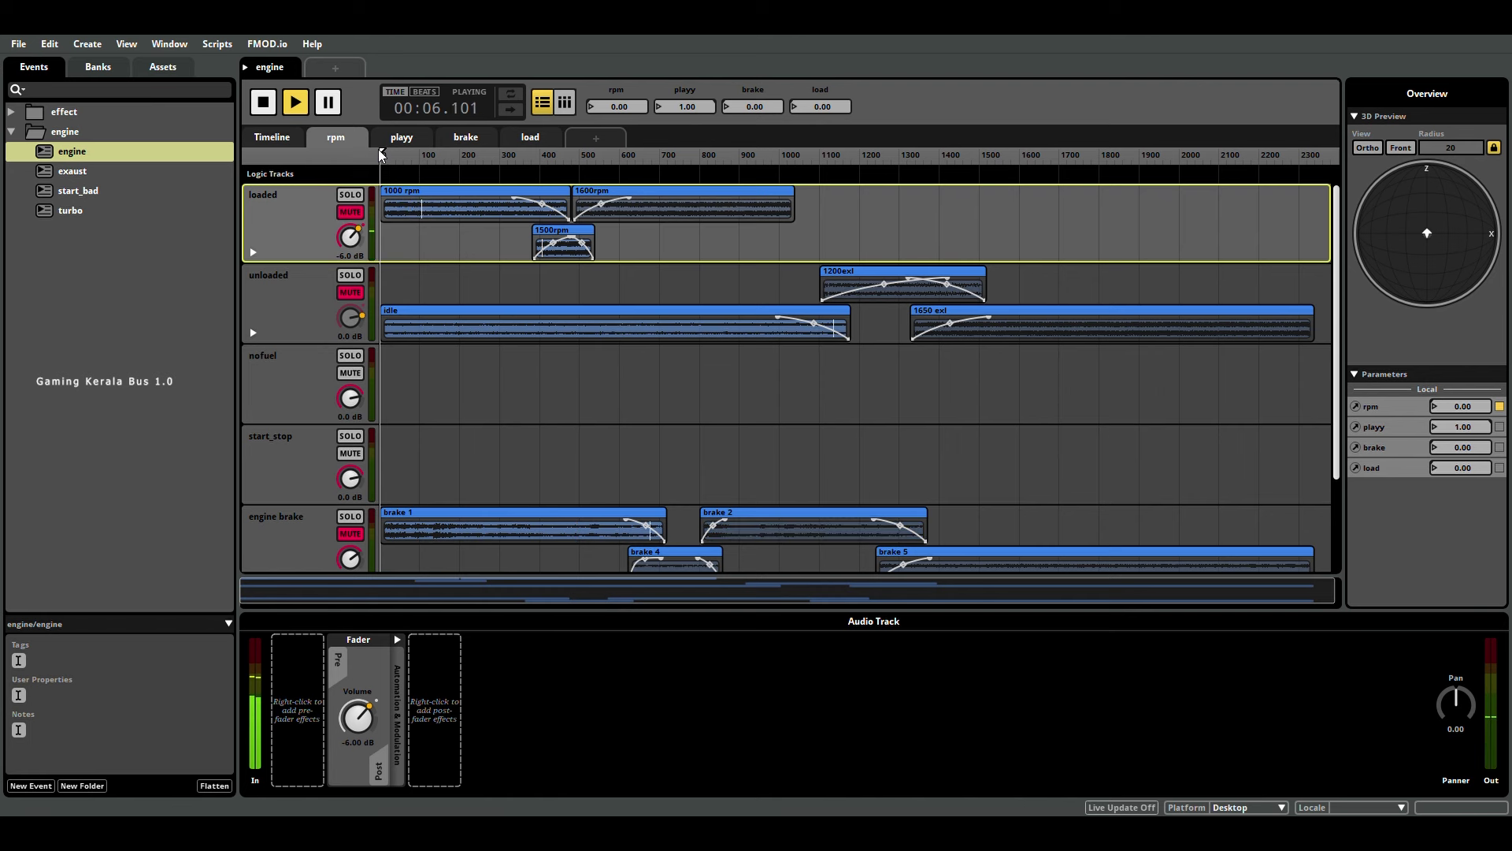
{"action": "left_click_drag", "start_coordinate": [392, 152], "coordinate": [328, 276]}
{"action": "left_click_drag", "start_coordinate": [382, 155], "coordinate": [344, 238]}
- Unmute the loaded and unloaded tracks, and audition the shutdown by lowering playy to 0 before stopping playback
{"action": "left_click", "coordinate": [350, 212]}
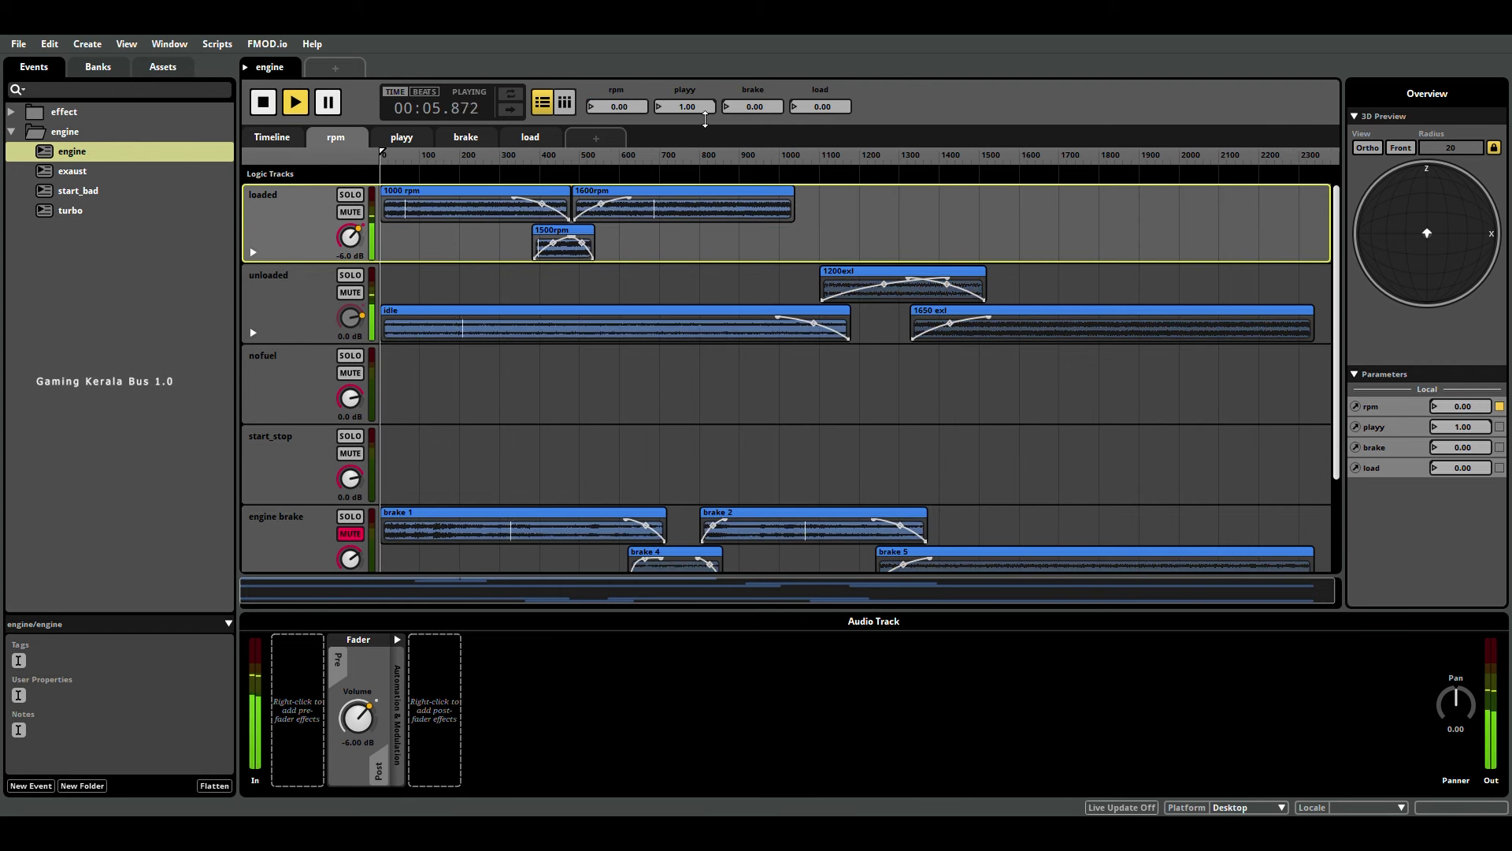
{"action": "left_click_drag", "start_coordinate": [665, 110], "coordinate": [684, 183]}
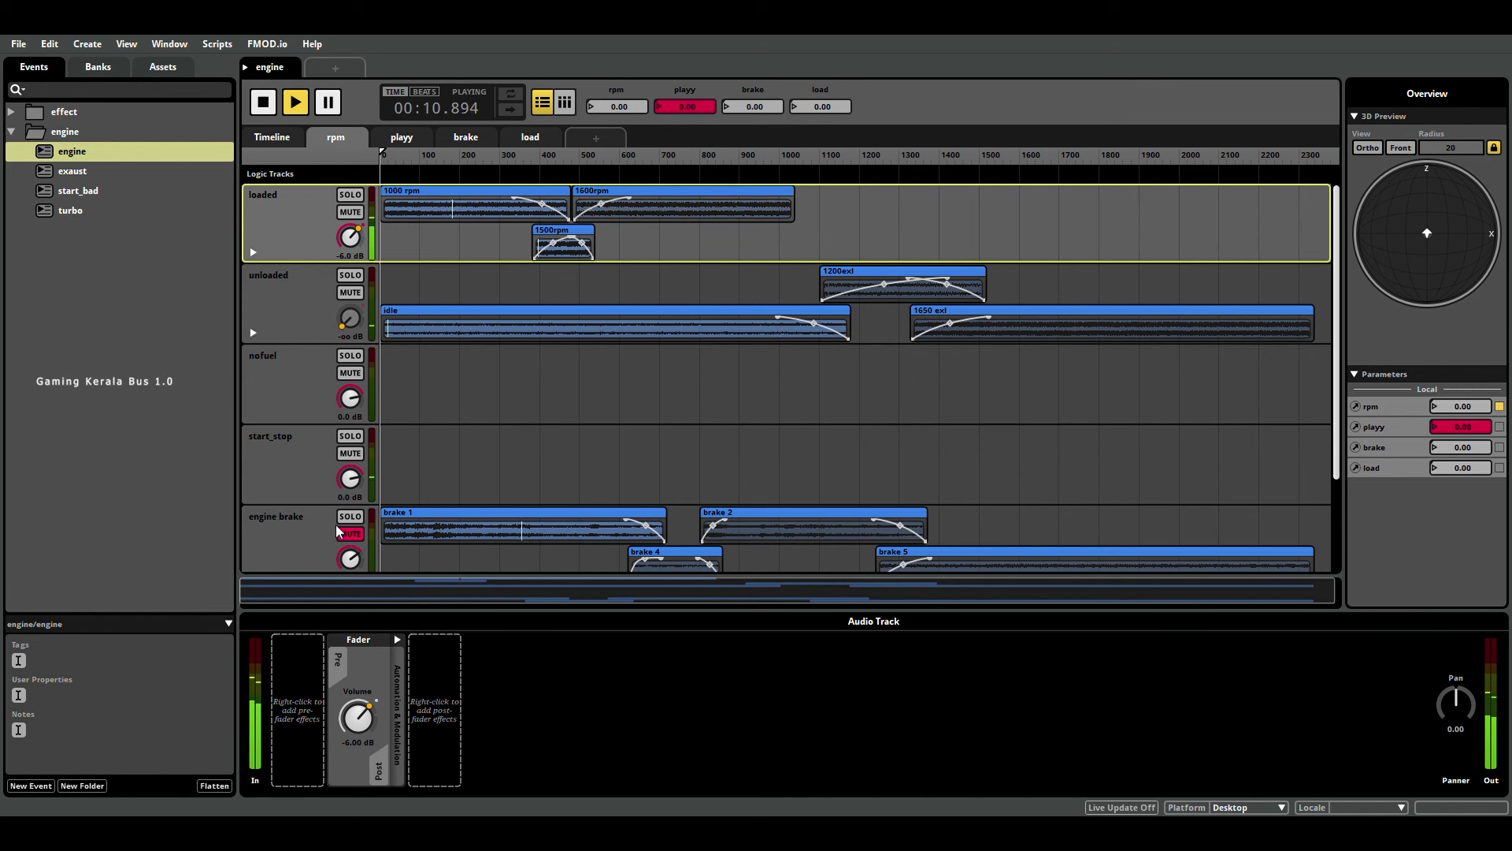
{"action": "key", "text": "space"}
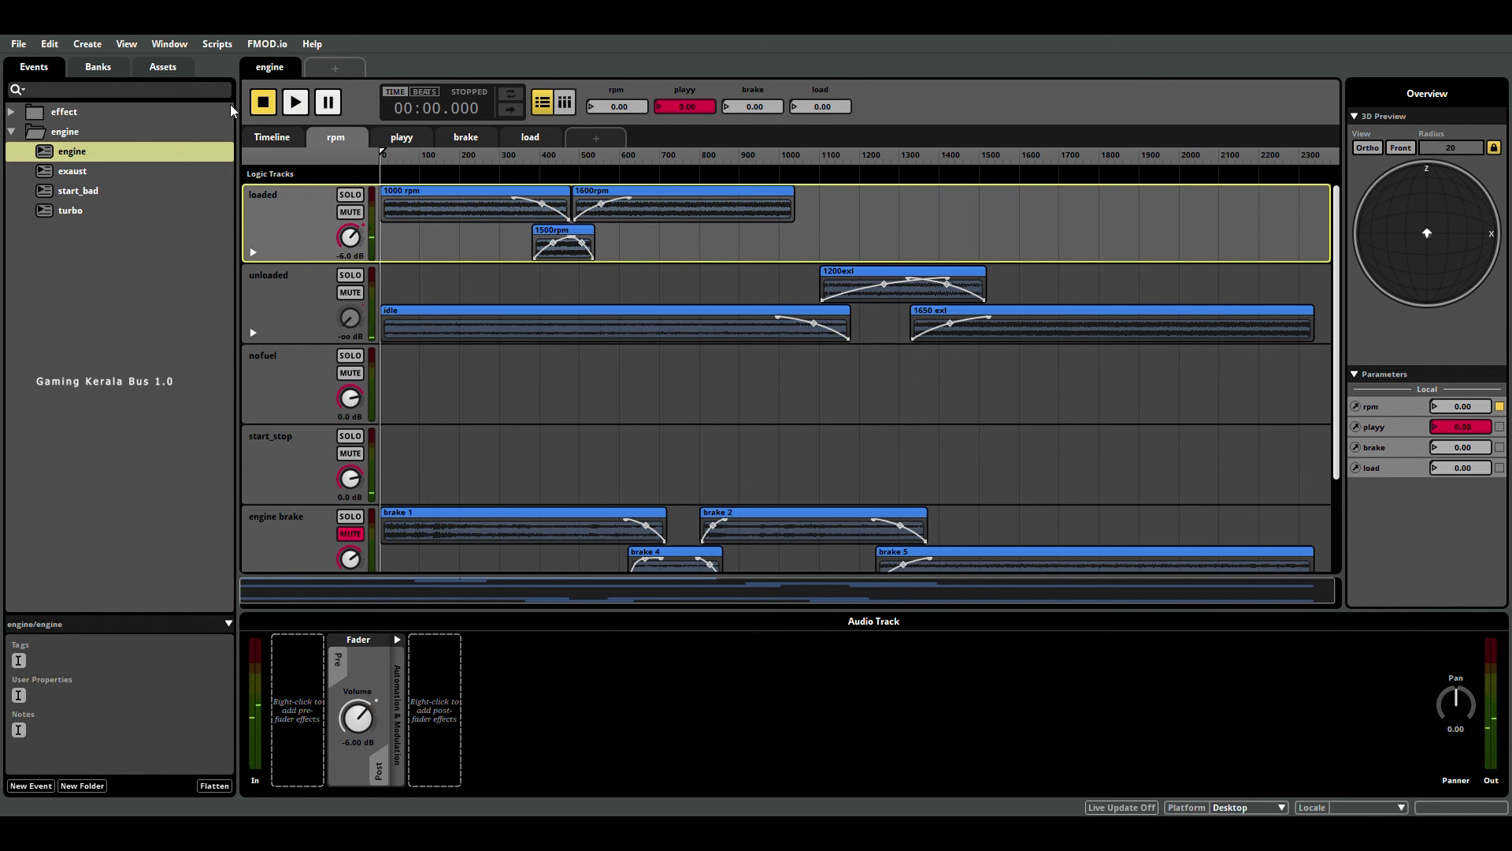
- Open the air_brake event from the effect folder
{"action": "left_click", "coordinate": [32, 133]}
{"action": "left_click", "coordinate": [13, 133]}
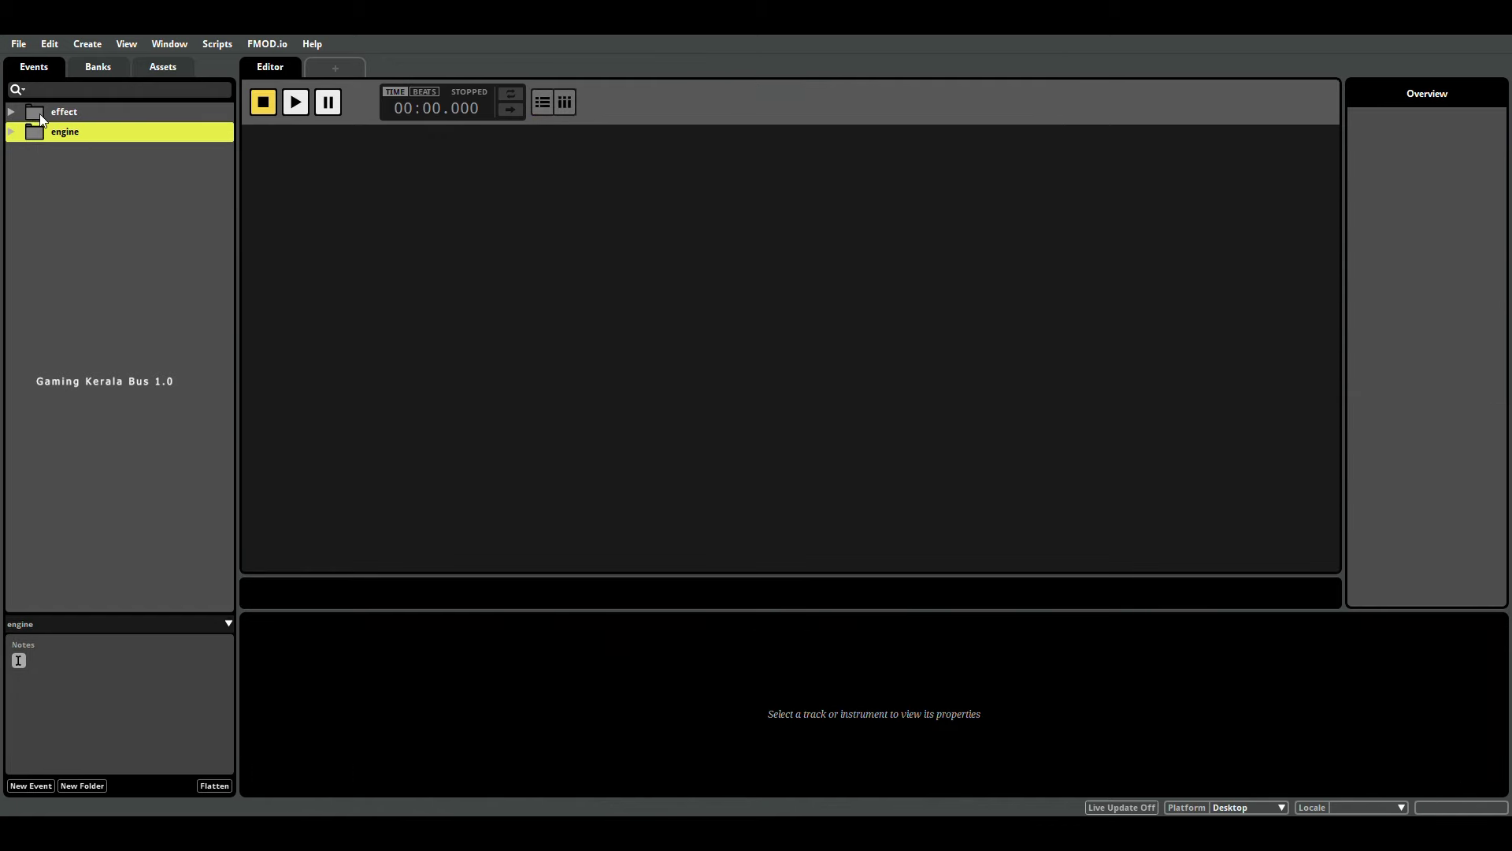
{"action": "left_click", "coordinate": [39, 114]}
{"action": "left_click", "coordinate": [12, 113]}
{"action": "left_click", "coordinate": [63, 130]}
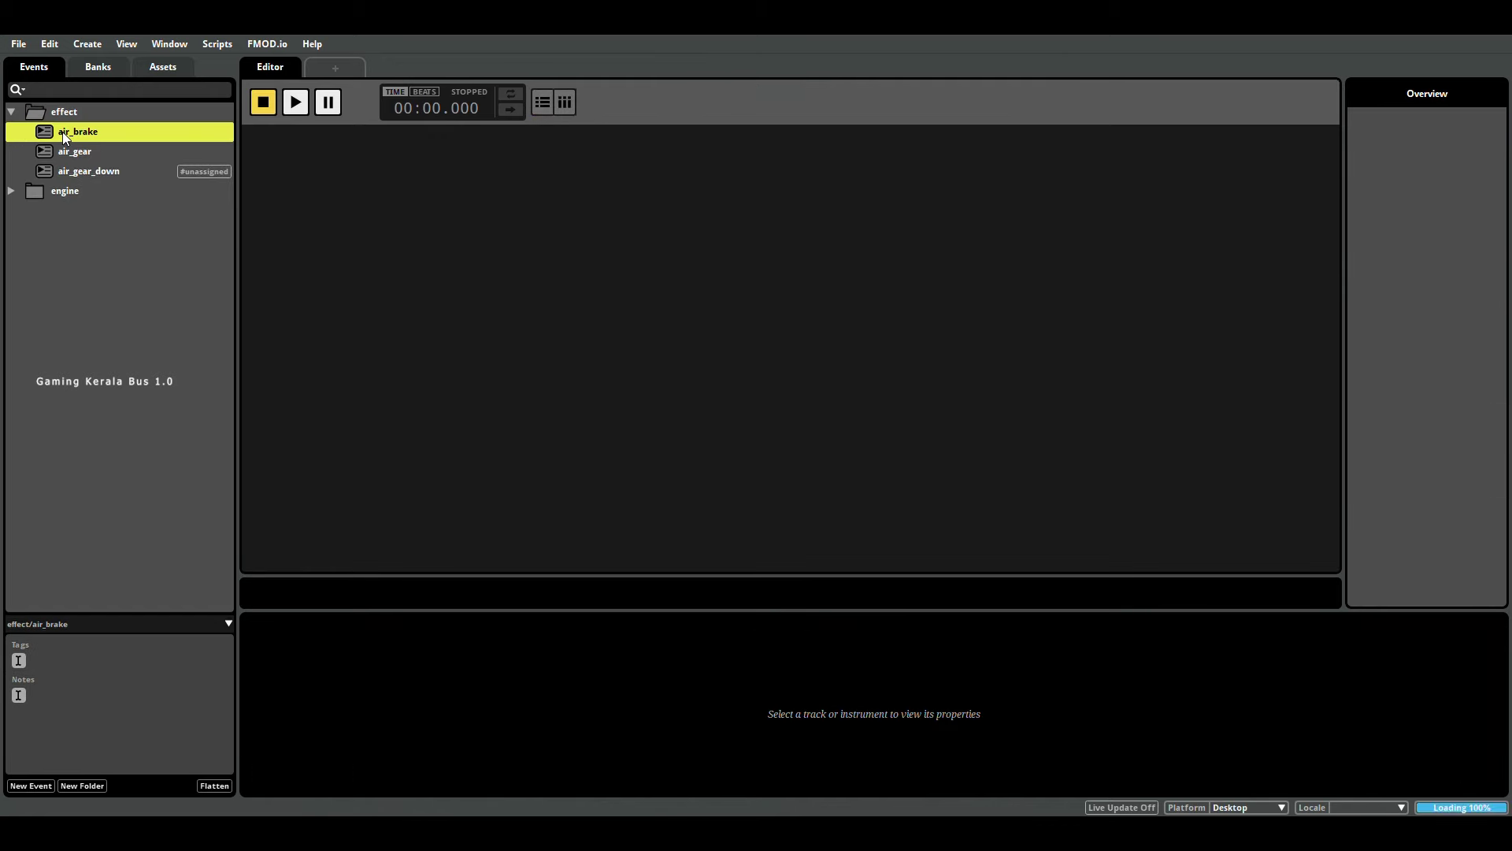
- Audition the air_brake event several times and stop its playback
{"action": "left_click", "coordinate": [289, 101]}
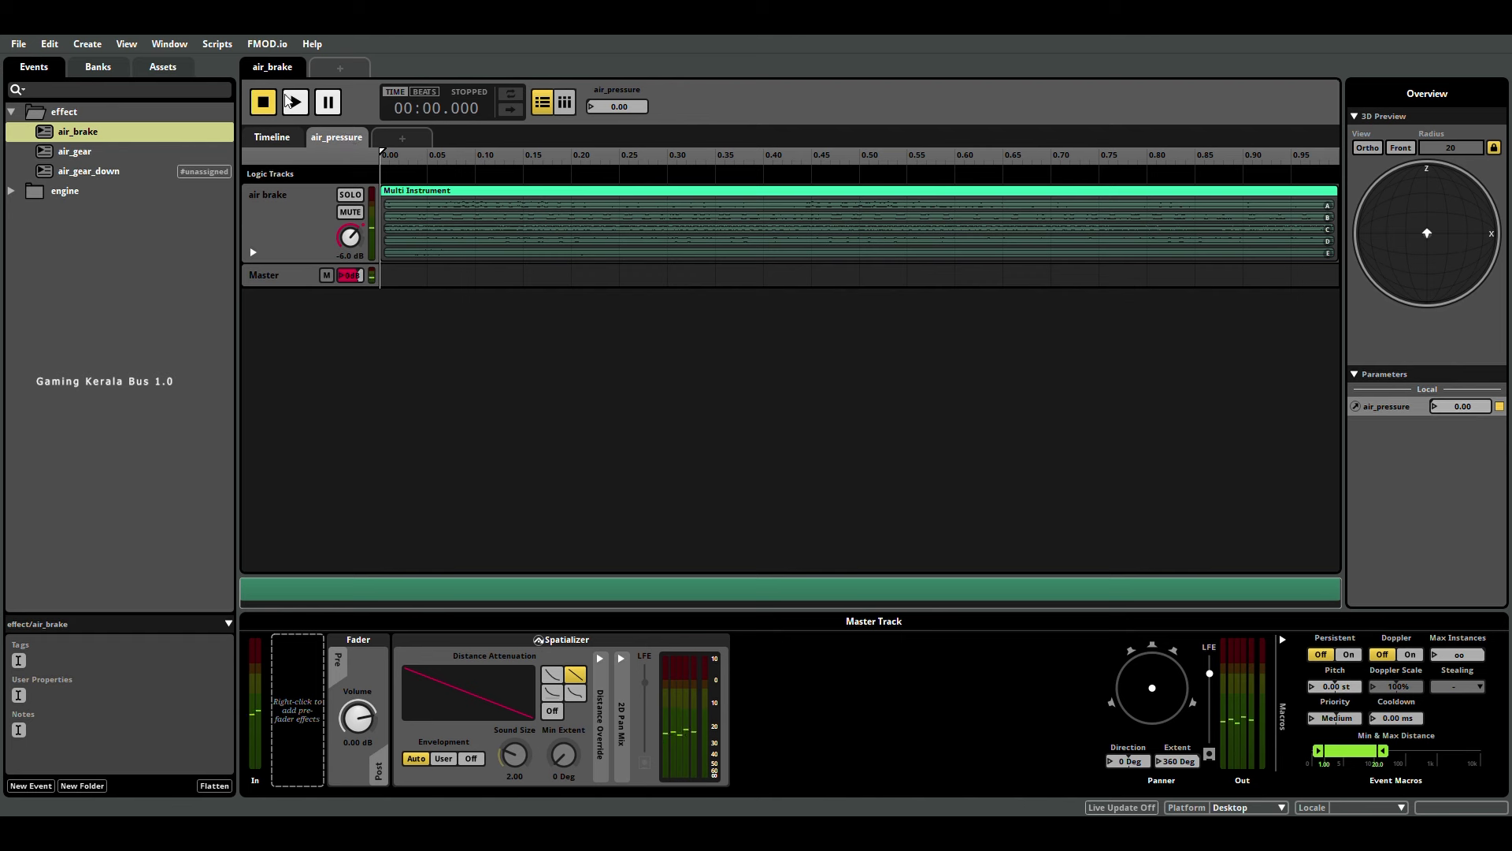
{"action": "left_click", "coordinate": [290, 101]}
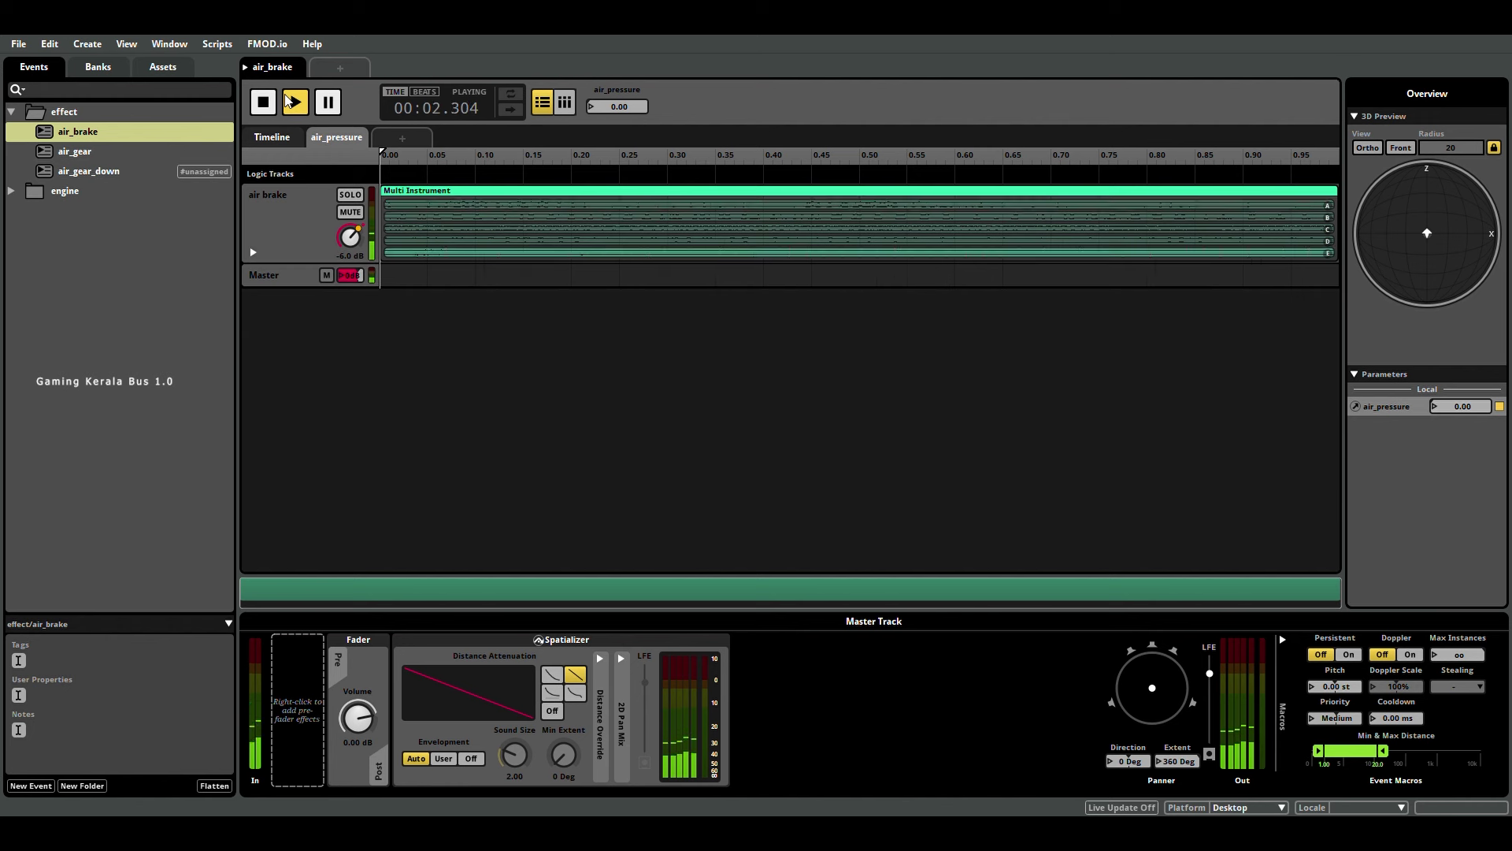
{"action": "left_click", "coordinate": [290, 100]}
{"action": "key", "text": "space"}
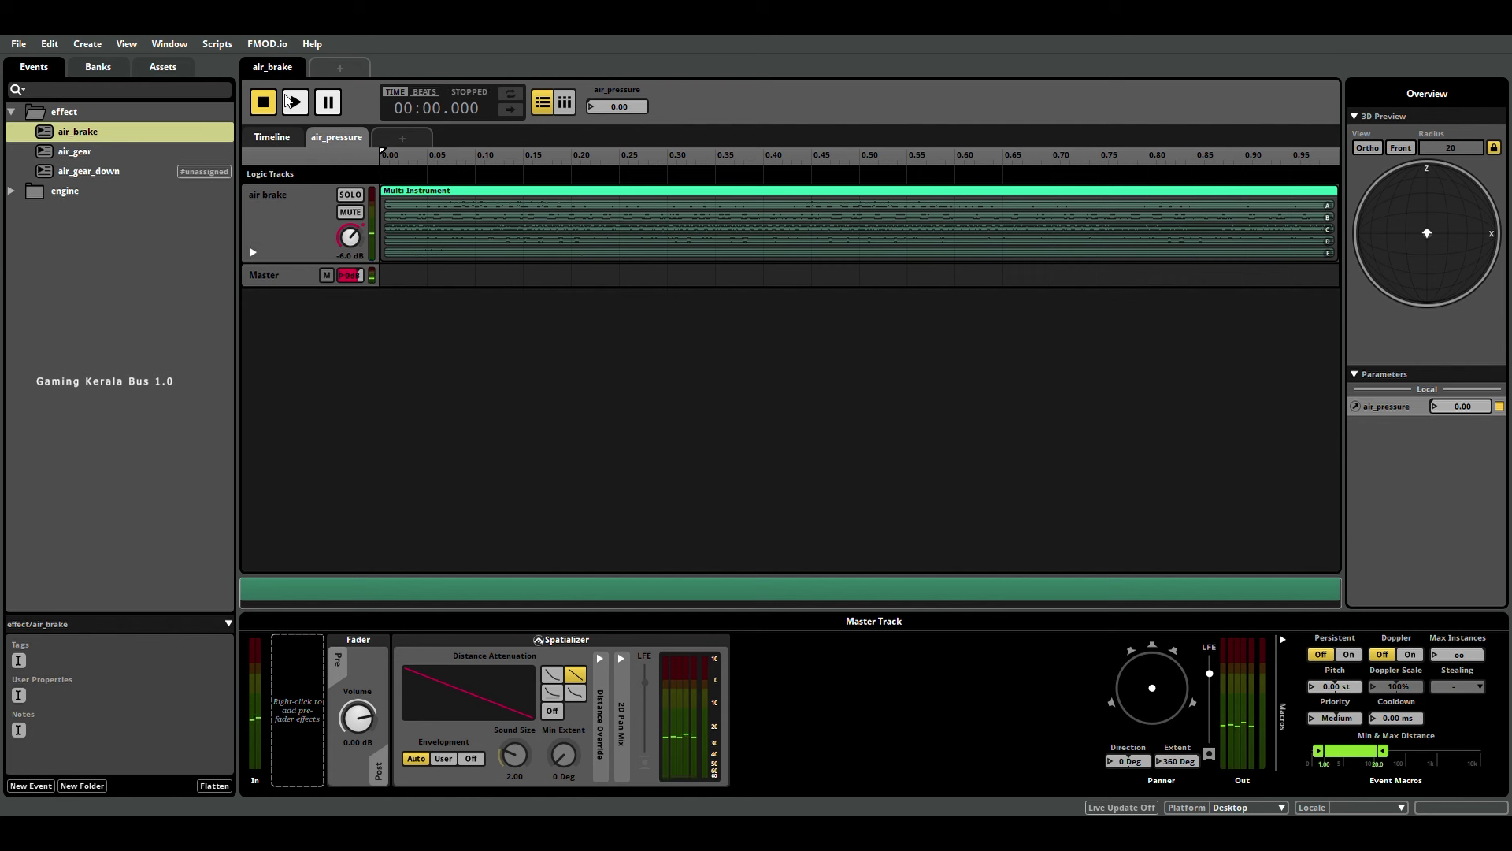
- Audition the air_gear event several times on its air gear parameter sheet
{"action": "left_click", "coordinate": [85, 153]}
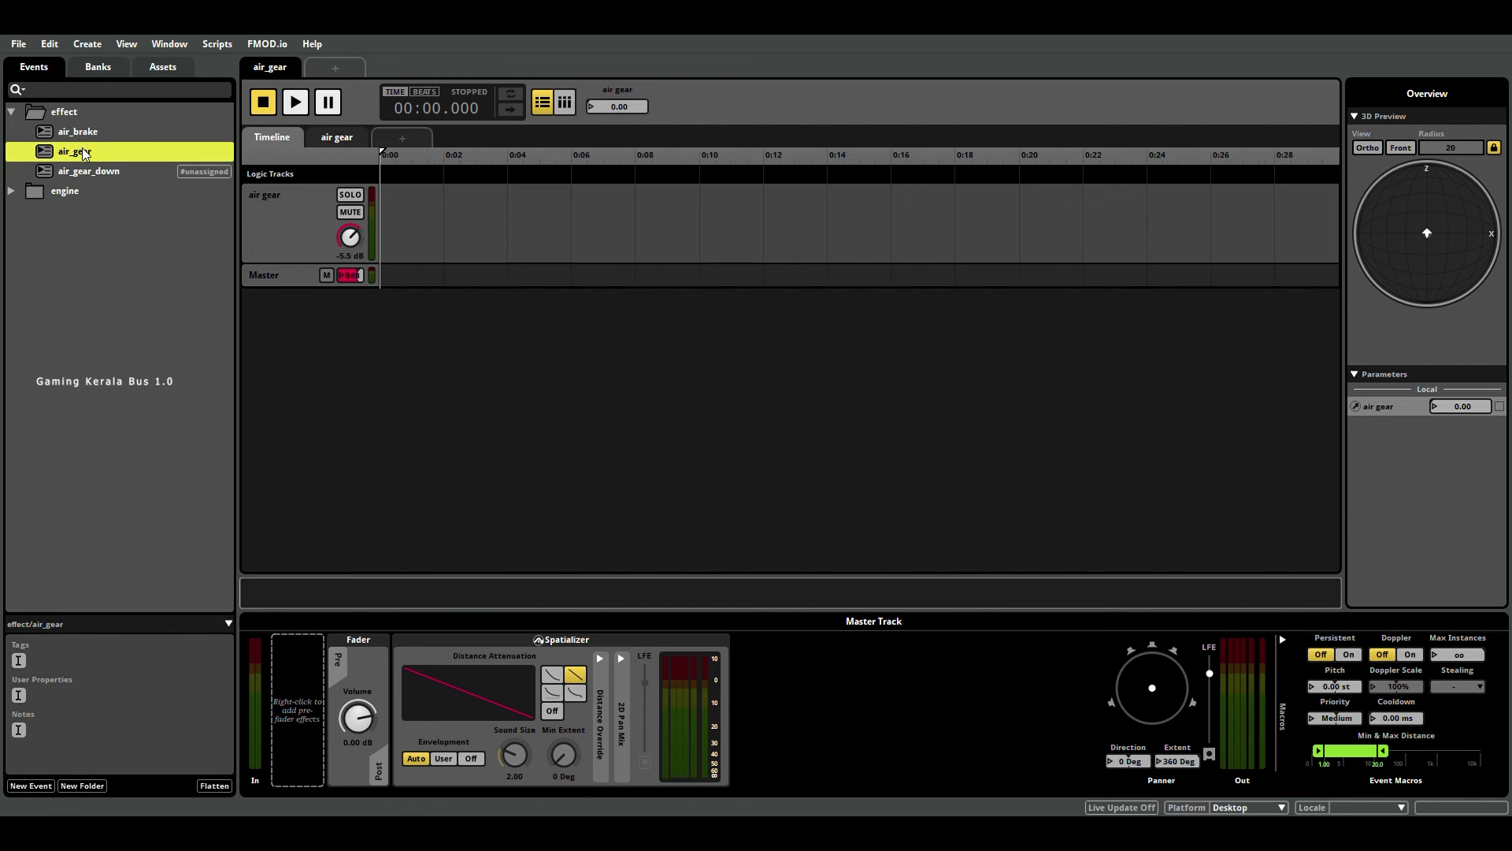
{"action": "left_click", "coordinate": [325, 139]}
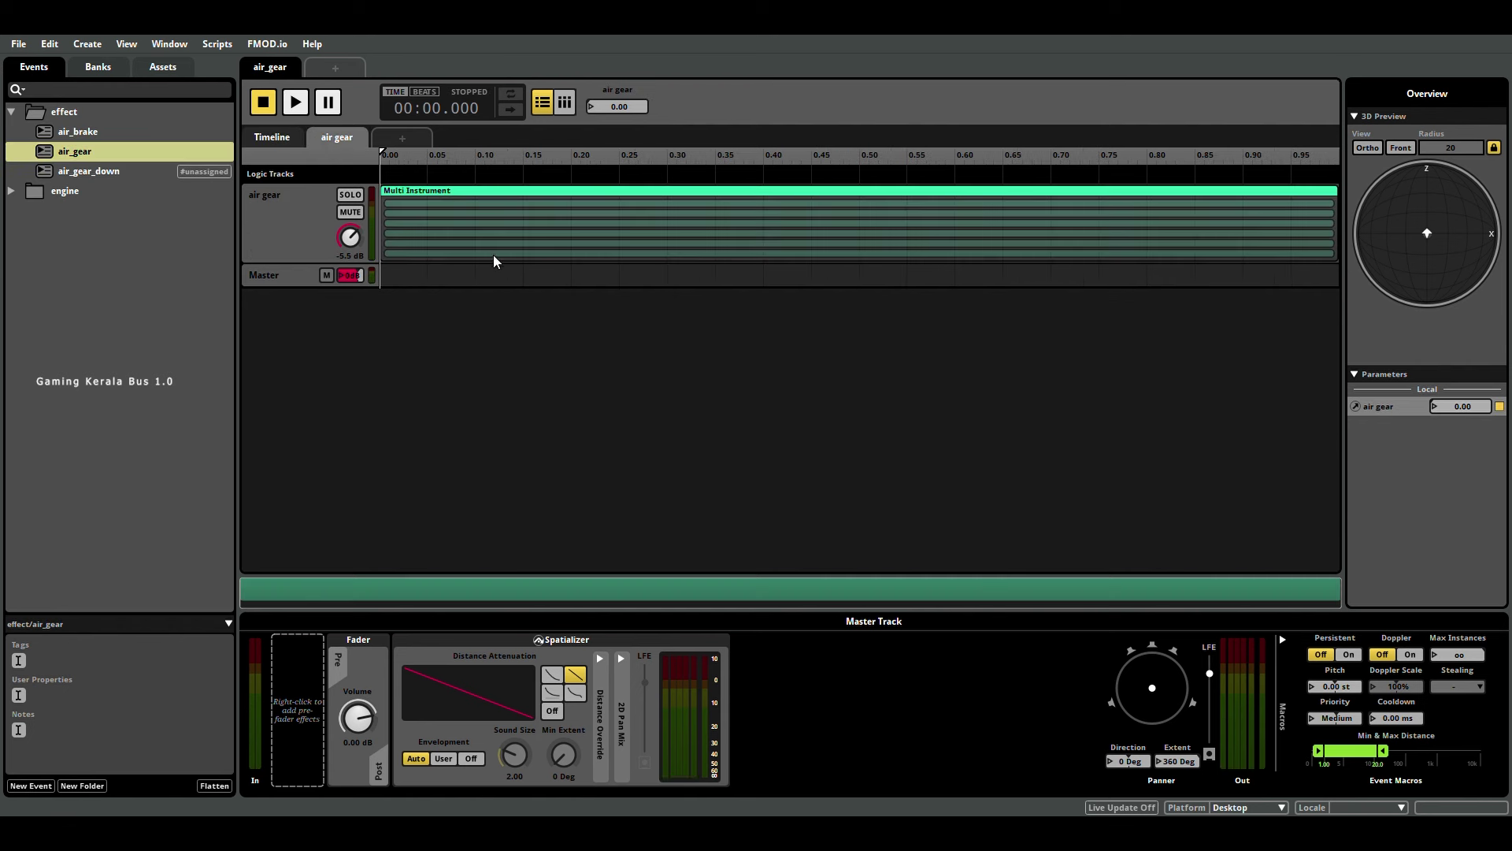
{"action": "left_click", "coordinate": [296, 101]}
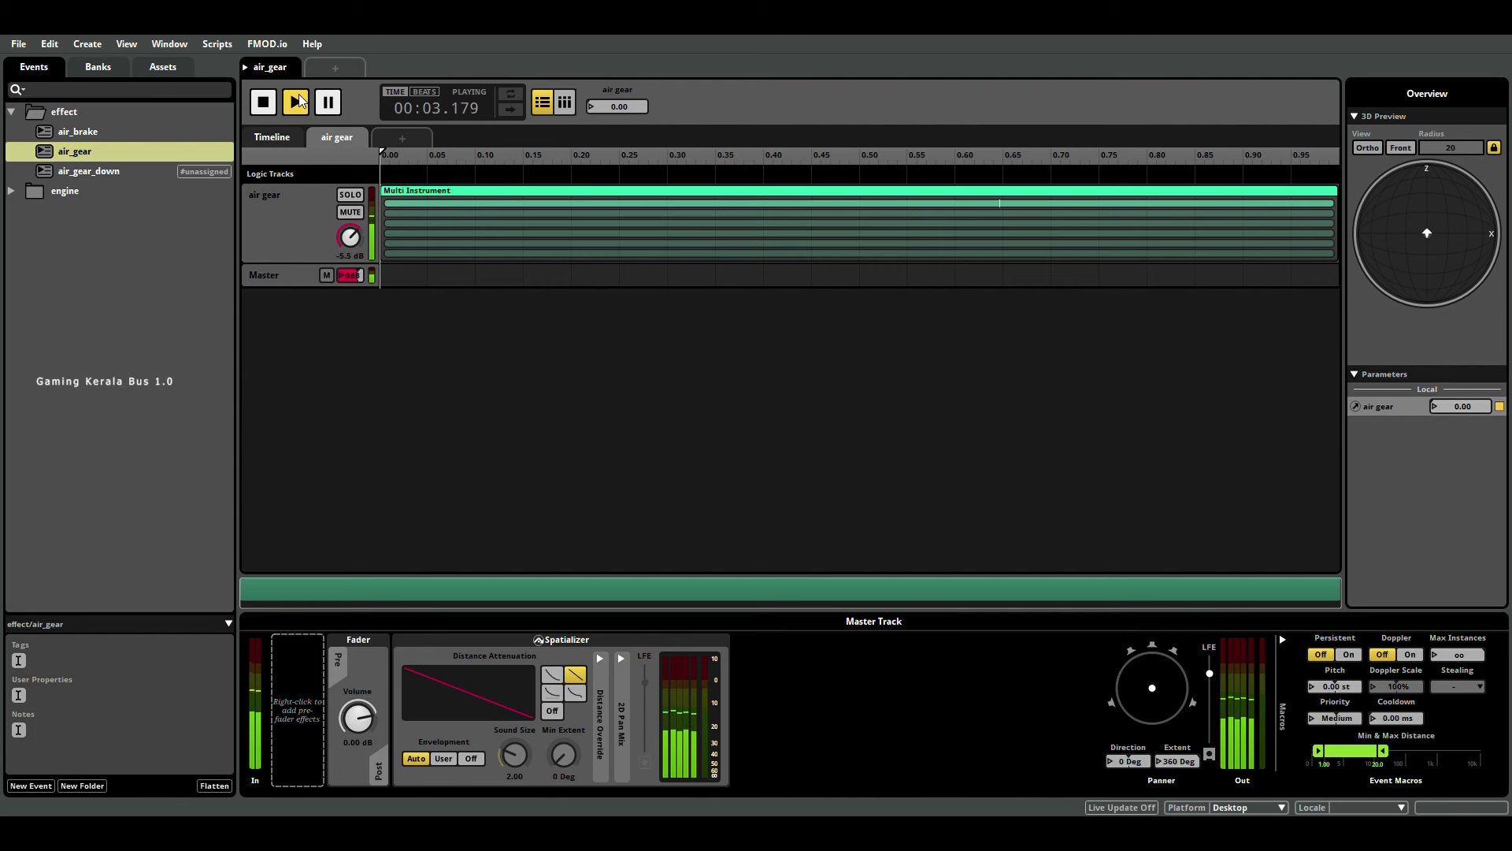
{"action": "left_click", "coordinate": [297, 101]}
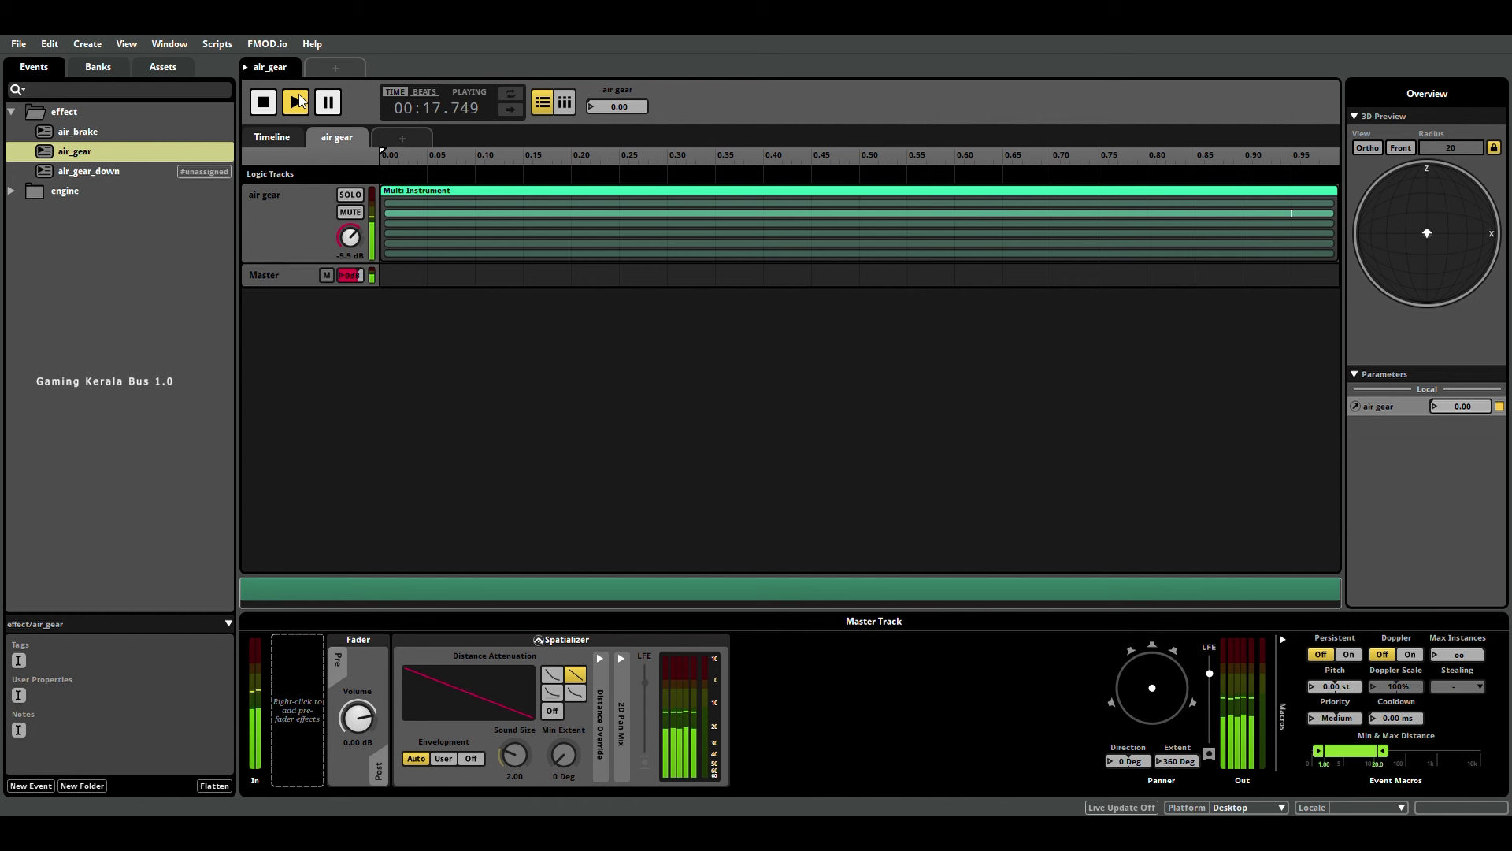
{"action": "left_click", "coordinate": [297, 102]}
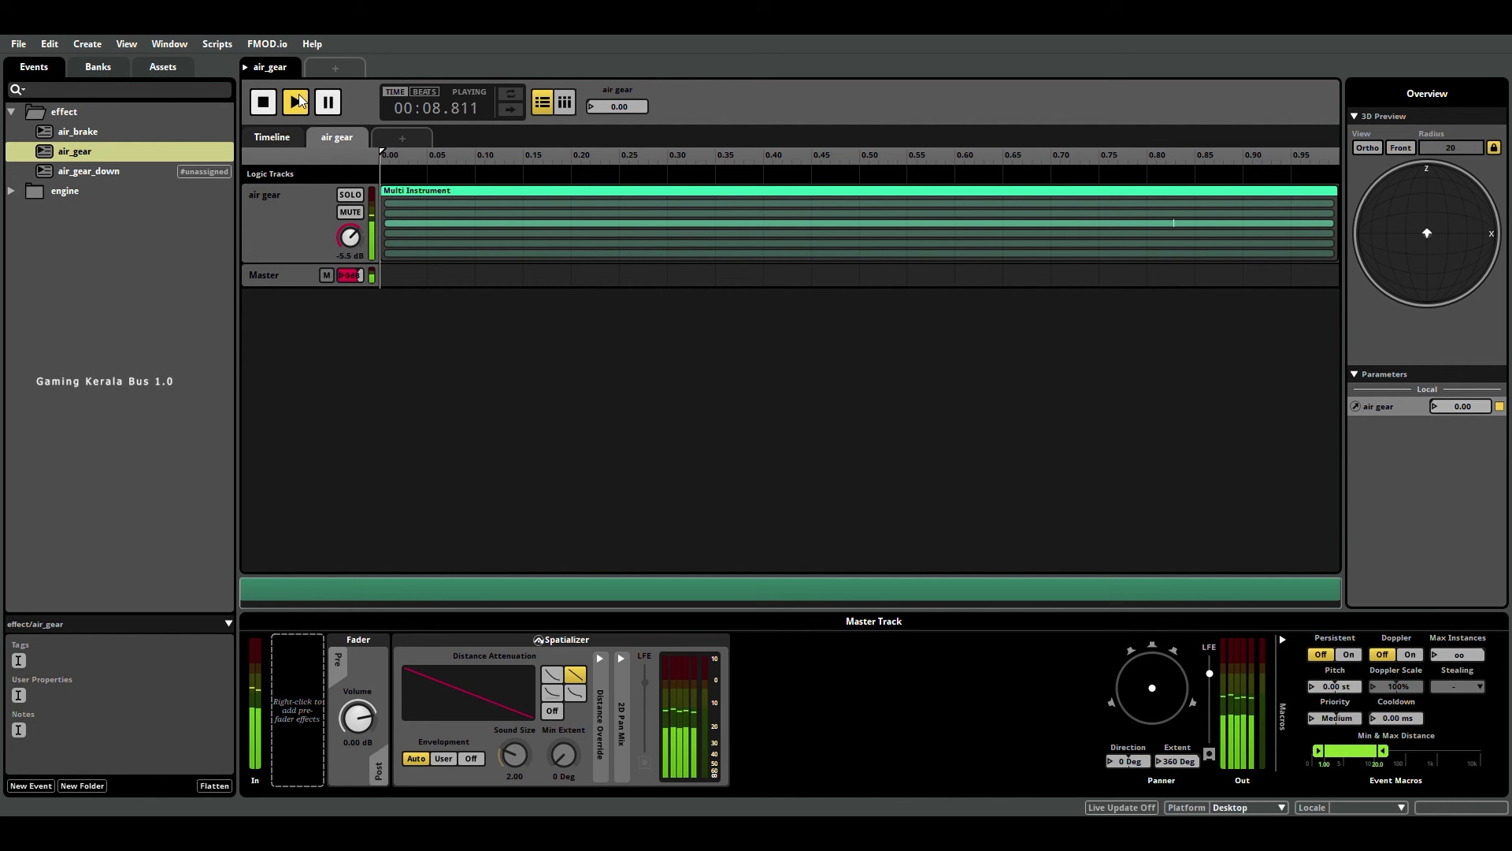
- Replay the air_gear event's multi instrument several more times and stop its playback
{"action": "left_click", "coordinate": [296, 101]}
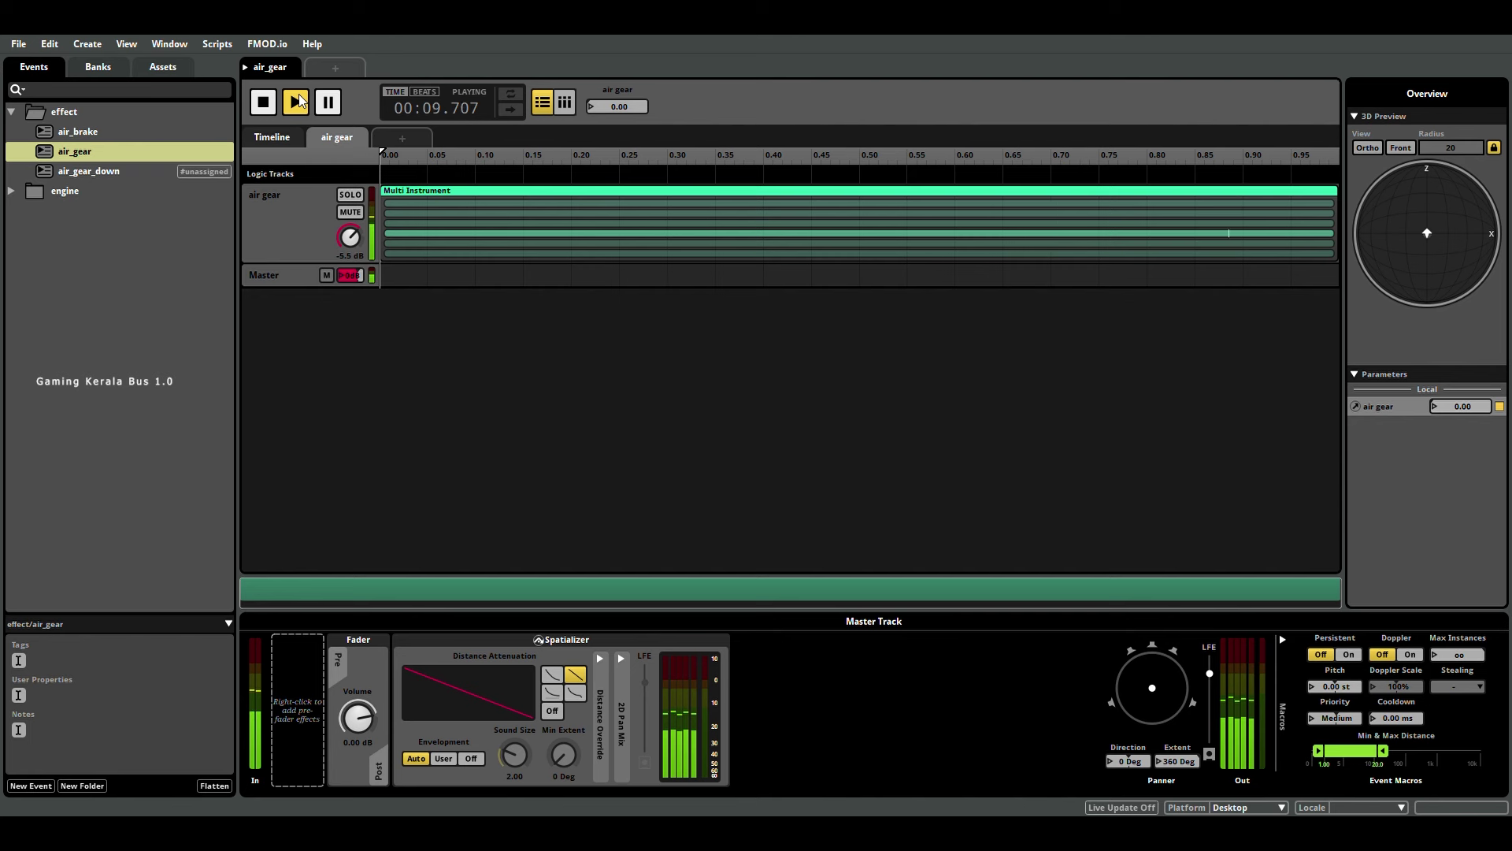
{"action": "left_click", "coordinate": [297, 102]}
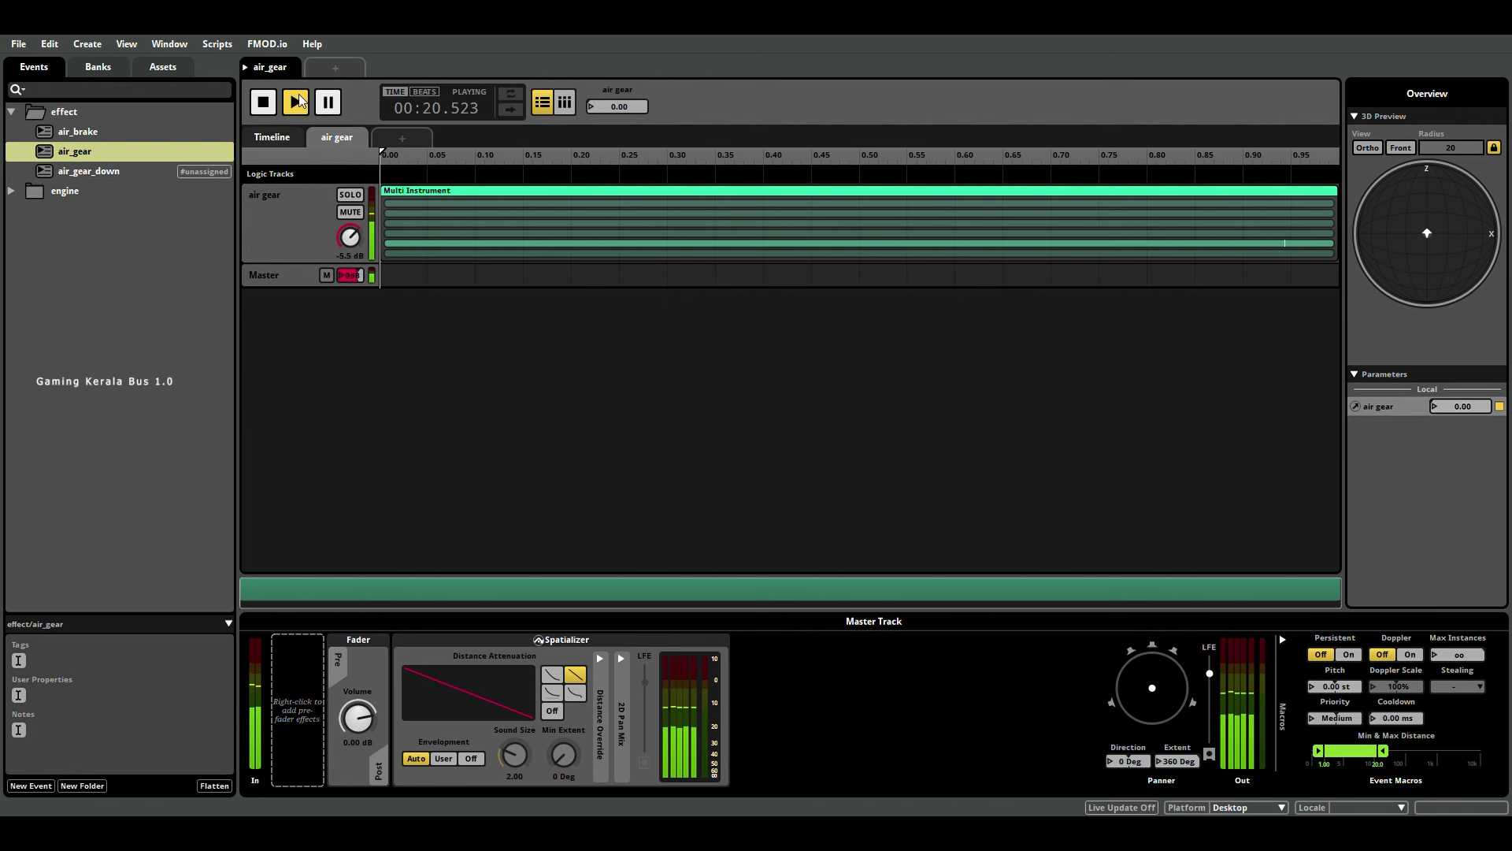
{"action": "left_click", "coordinate": [296, 102]}
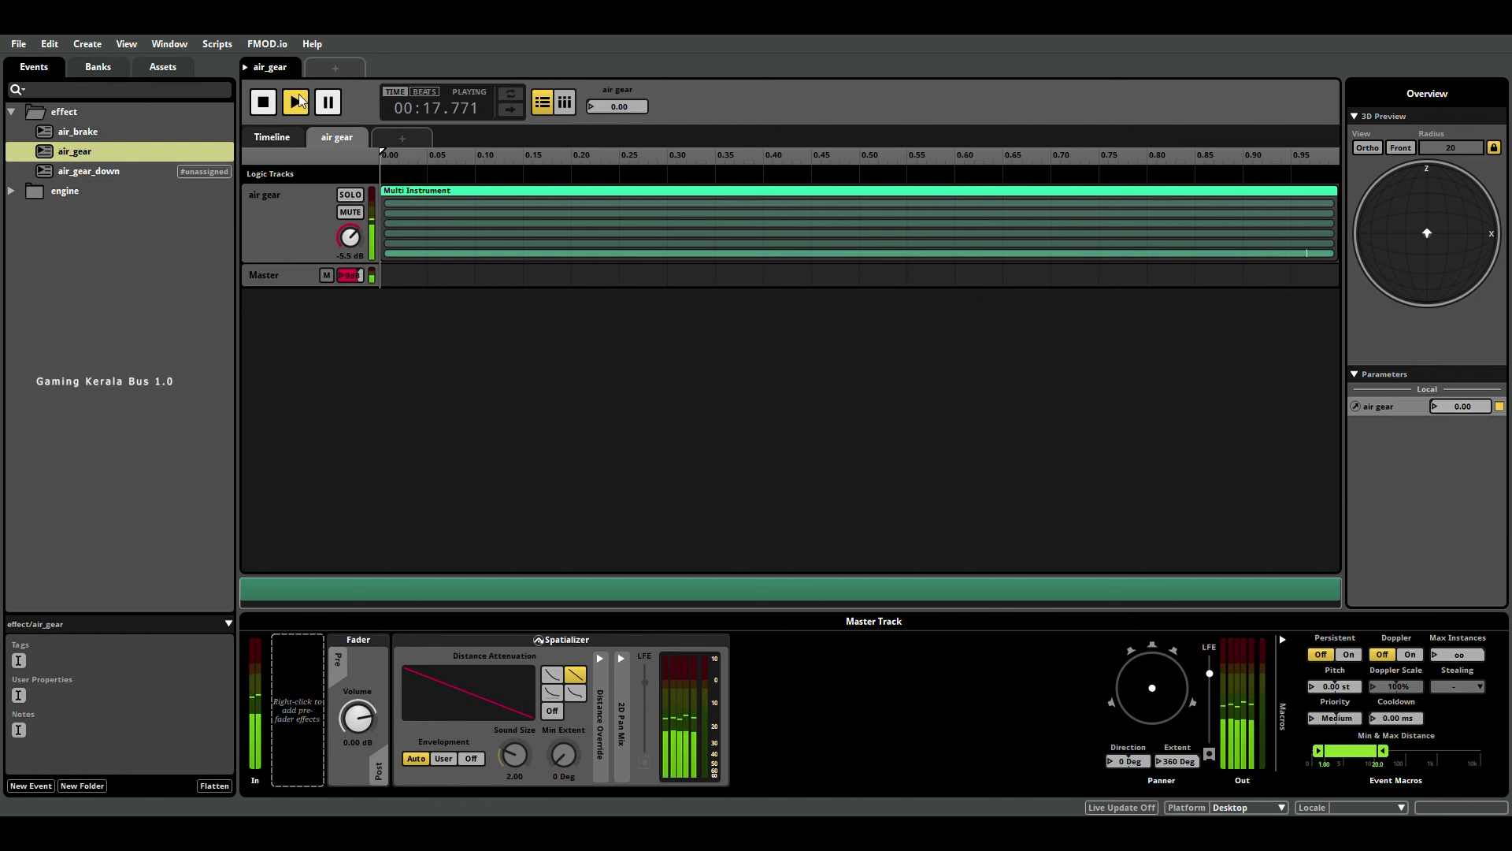
{"action": "key", "text": "space"}
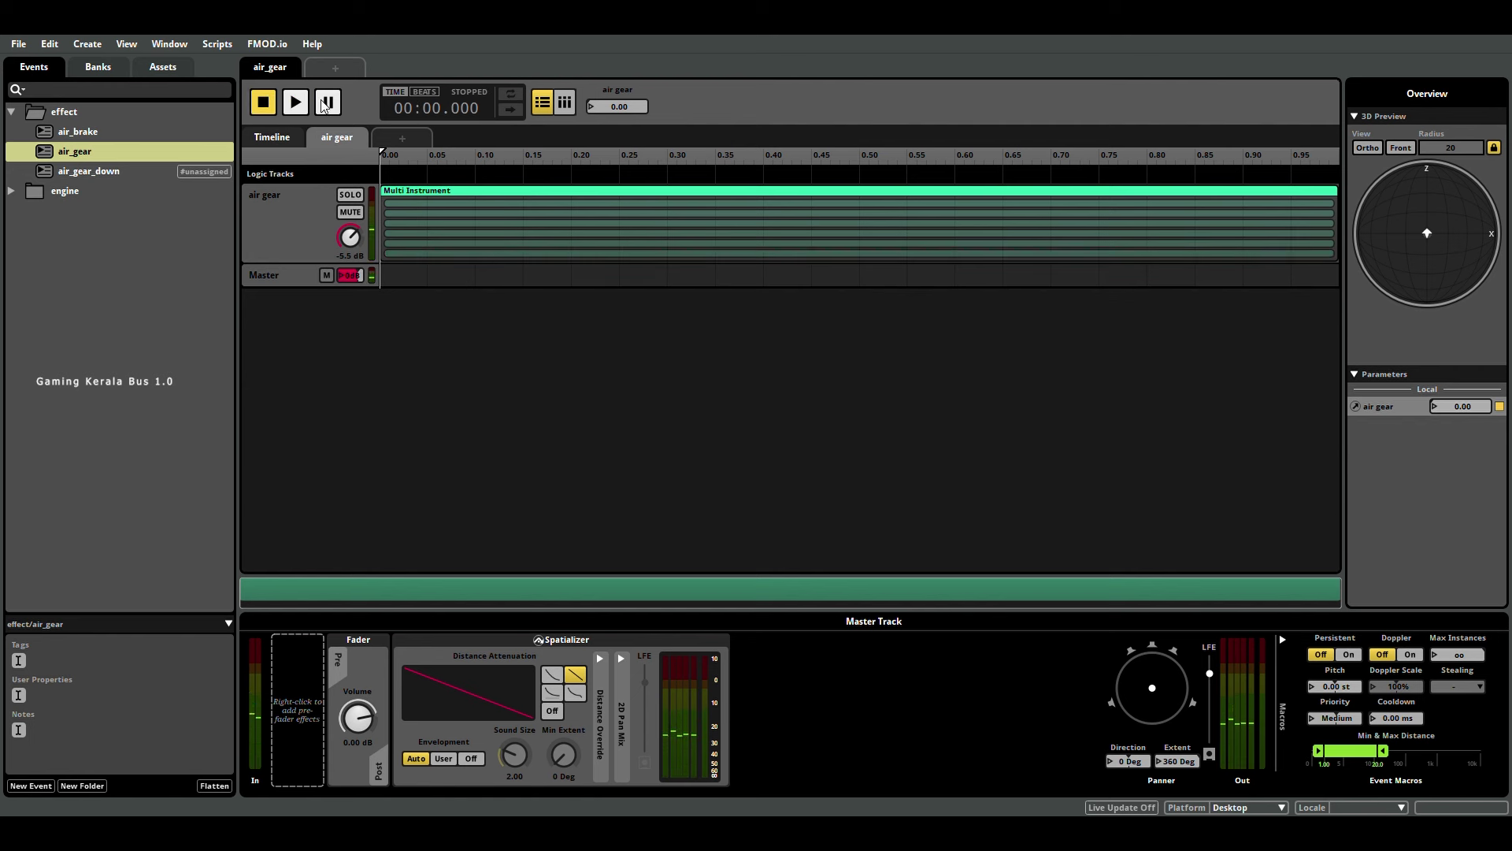
- Open the air_gear_down event, audition it several times on its air gear down parameter sheet, and stop its playback
{"action": "left_click", "coordinate": [100, 170]}
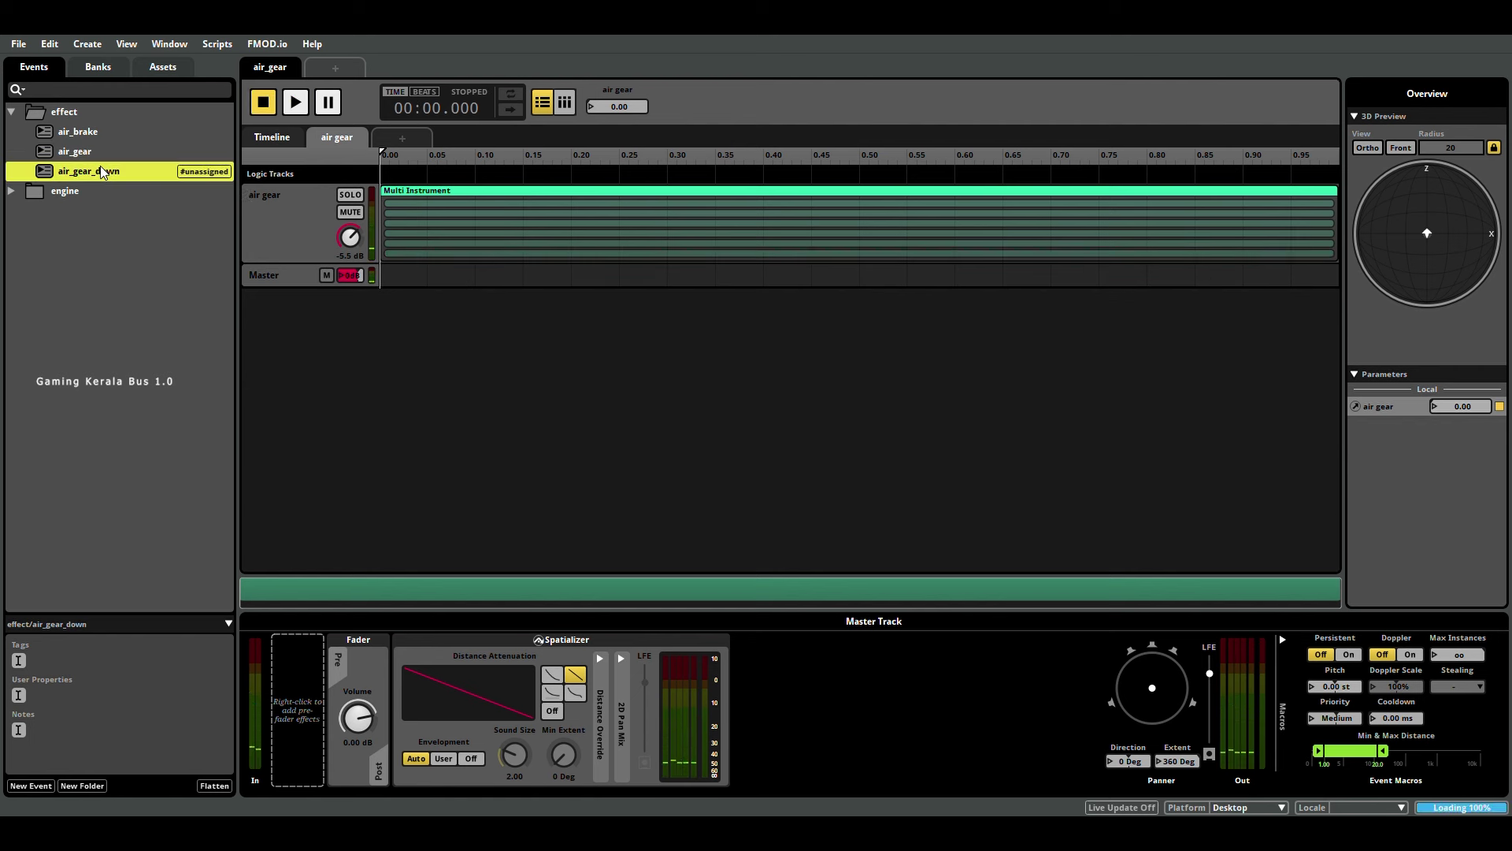
{"action": "left_click", "coordinate": [314, 139]}
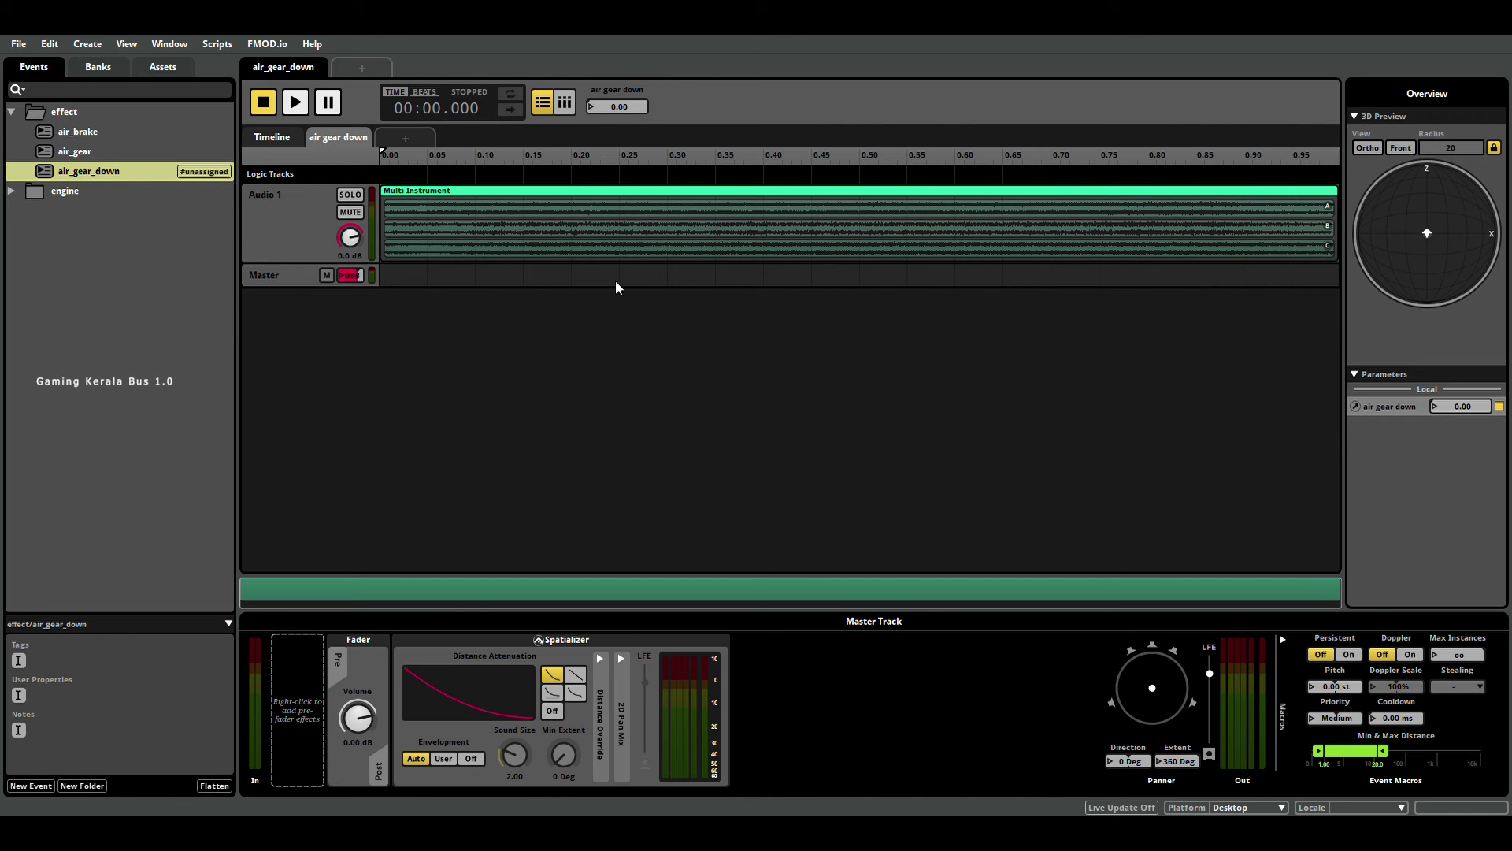
{"action": "left_click", "coordinate": [304, 103]}
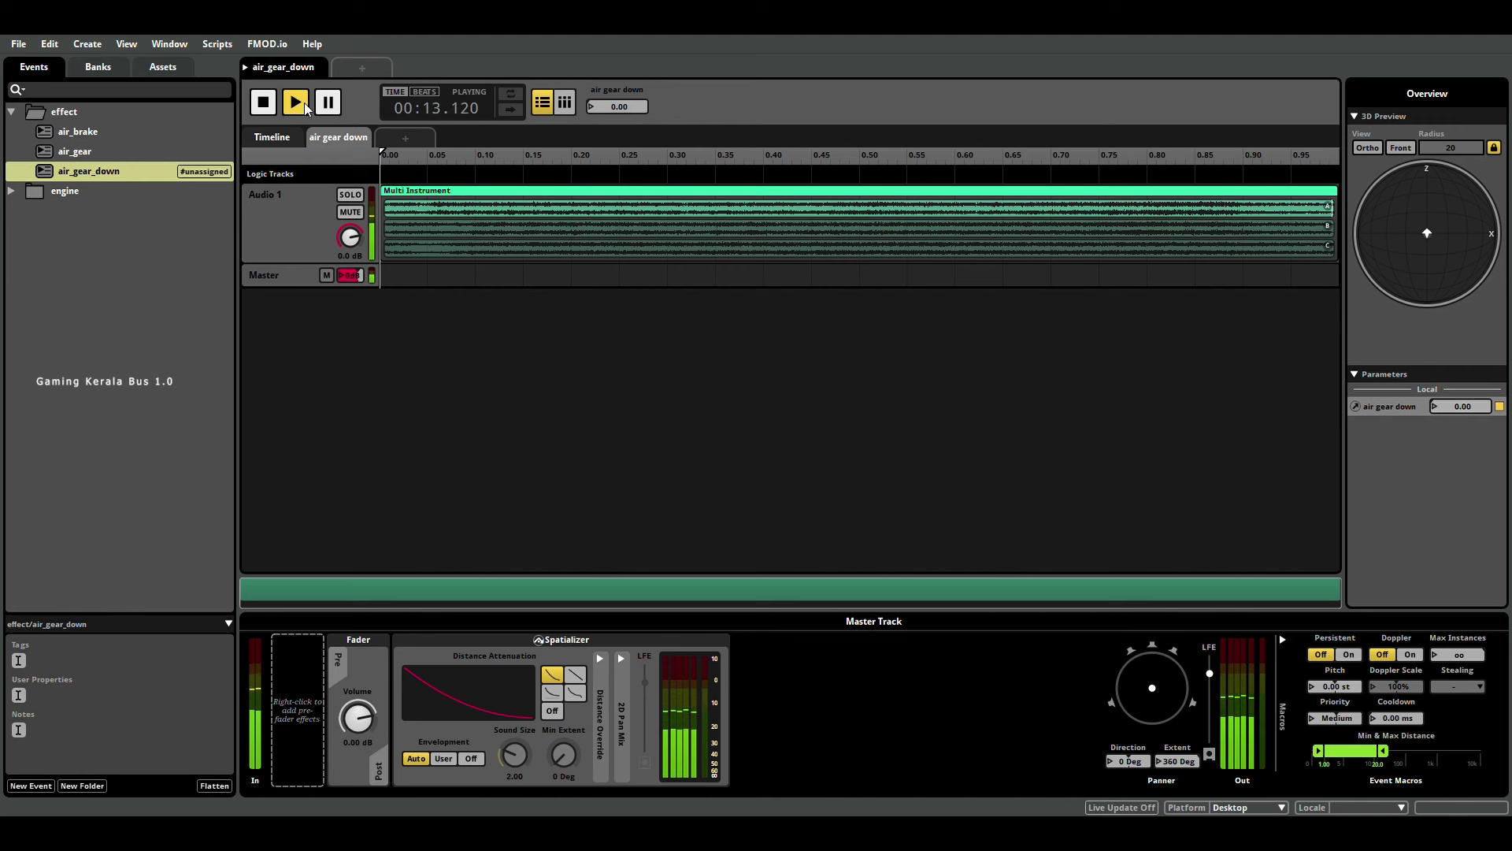
{"action": "left_click", "coordinate": [304, 103]}
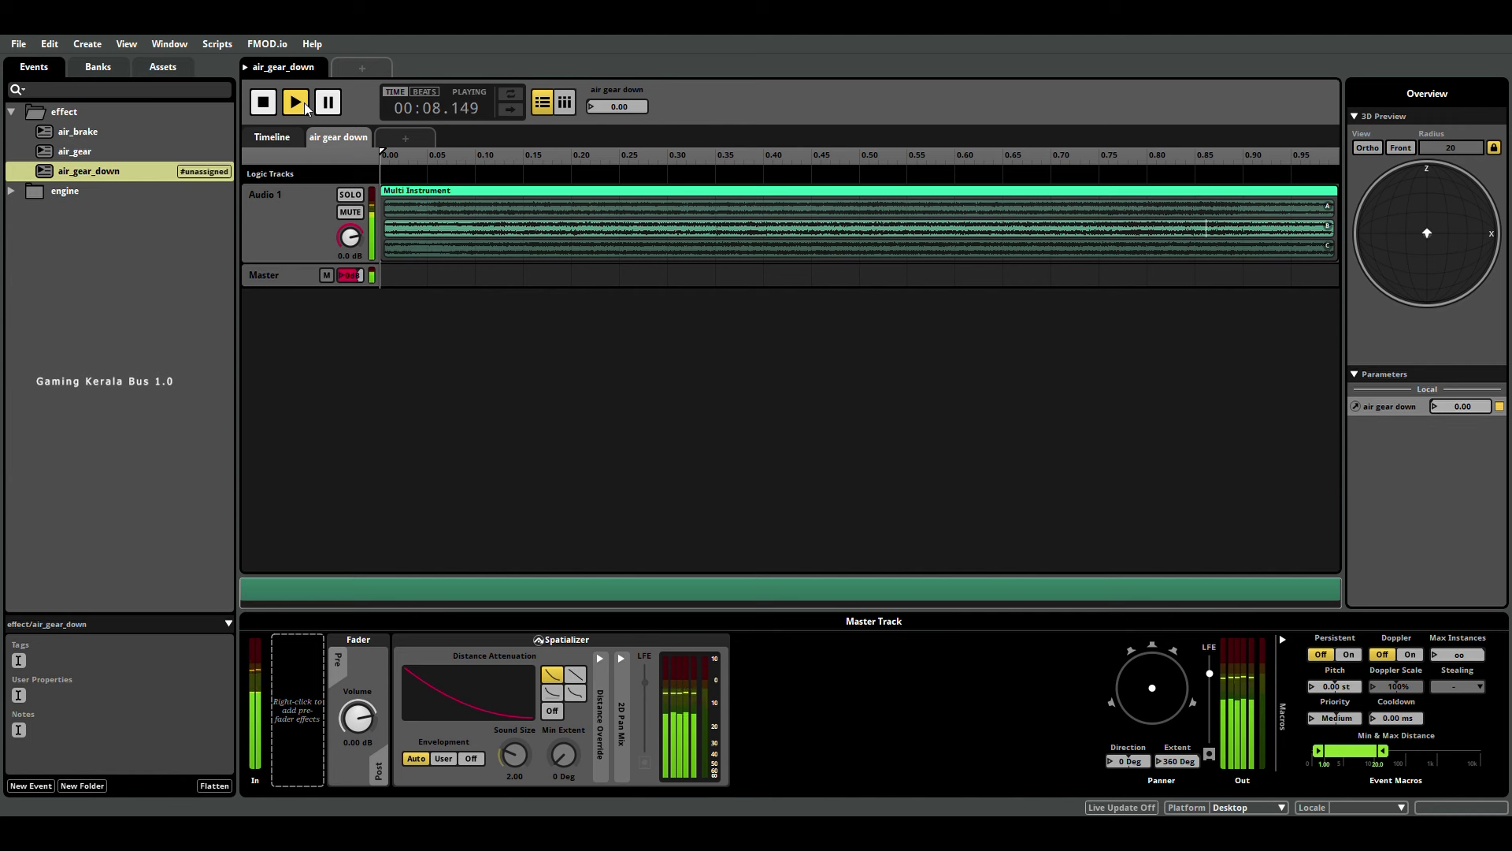
{"action": "left_click", "coordinate": [297, 102]}
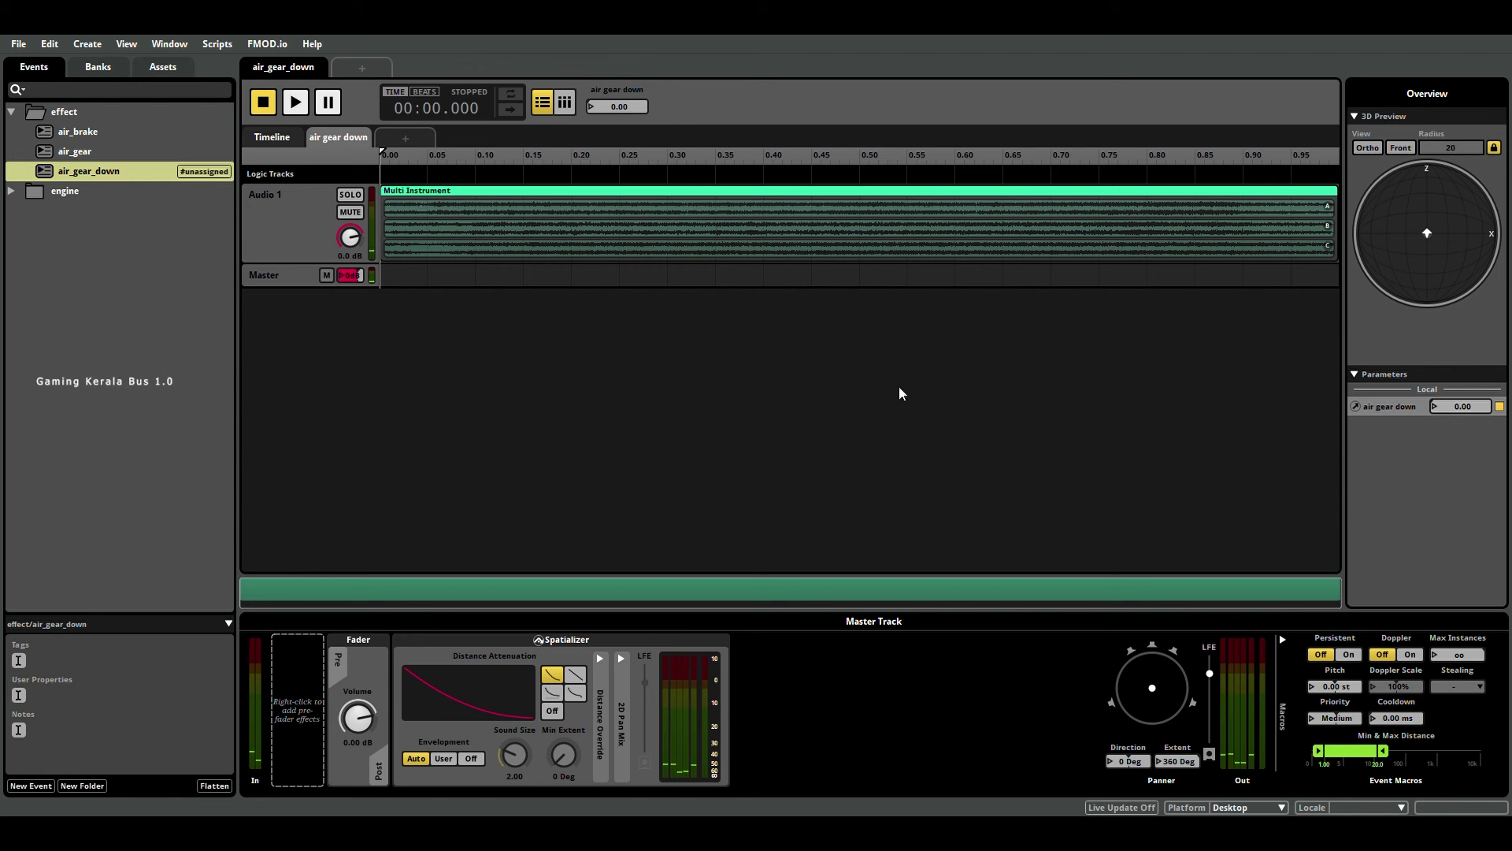
- Collapse the effect folder and expand the engine folder in the event list
{"action": "left_click", "coordinate": [64, 133]}
{"action": "left_click", "coordinate": [50, 111]}
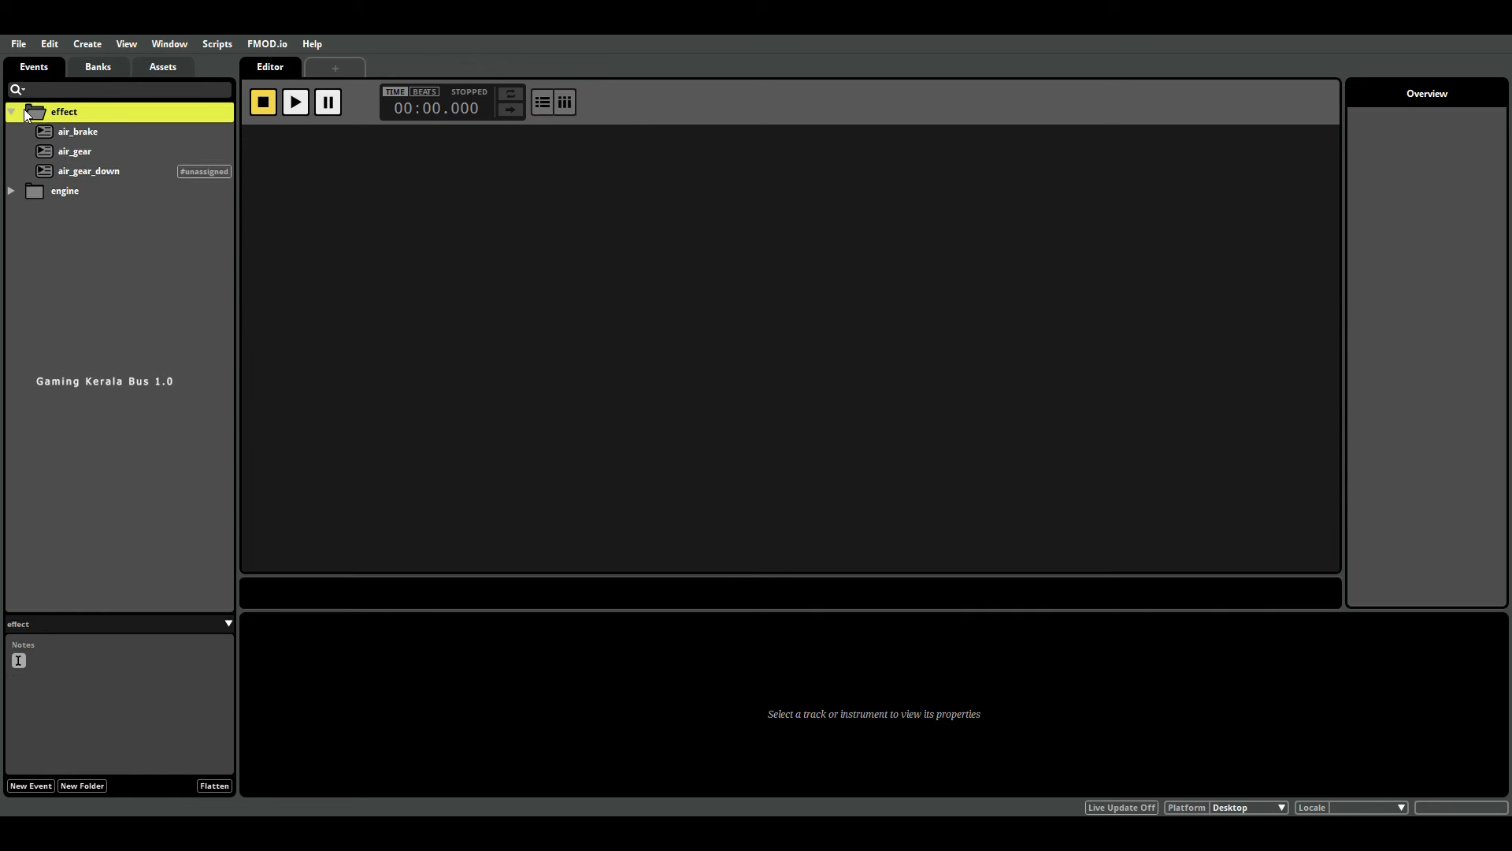
{"action": "left_click", "coordinate": [12, 111]}
{"action": "left_click", "coordinate": [35, 132]}
{"action": "left_click", "coordinate": [11, 131]}
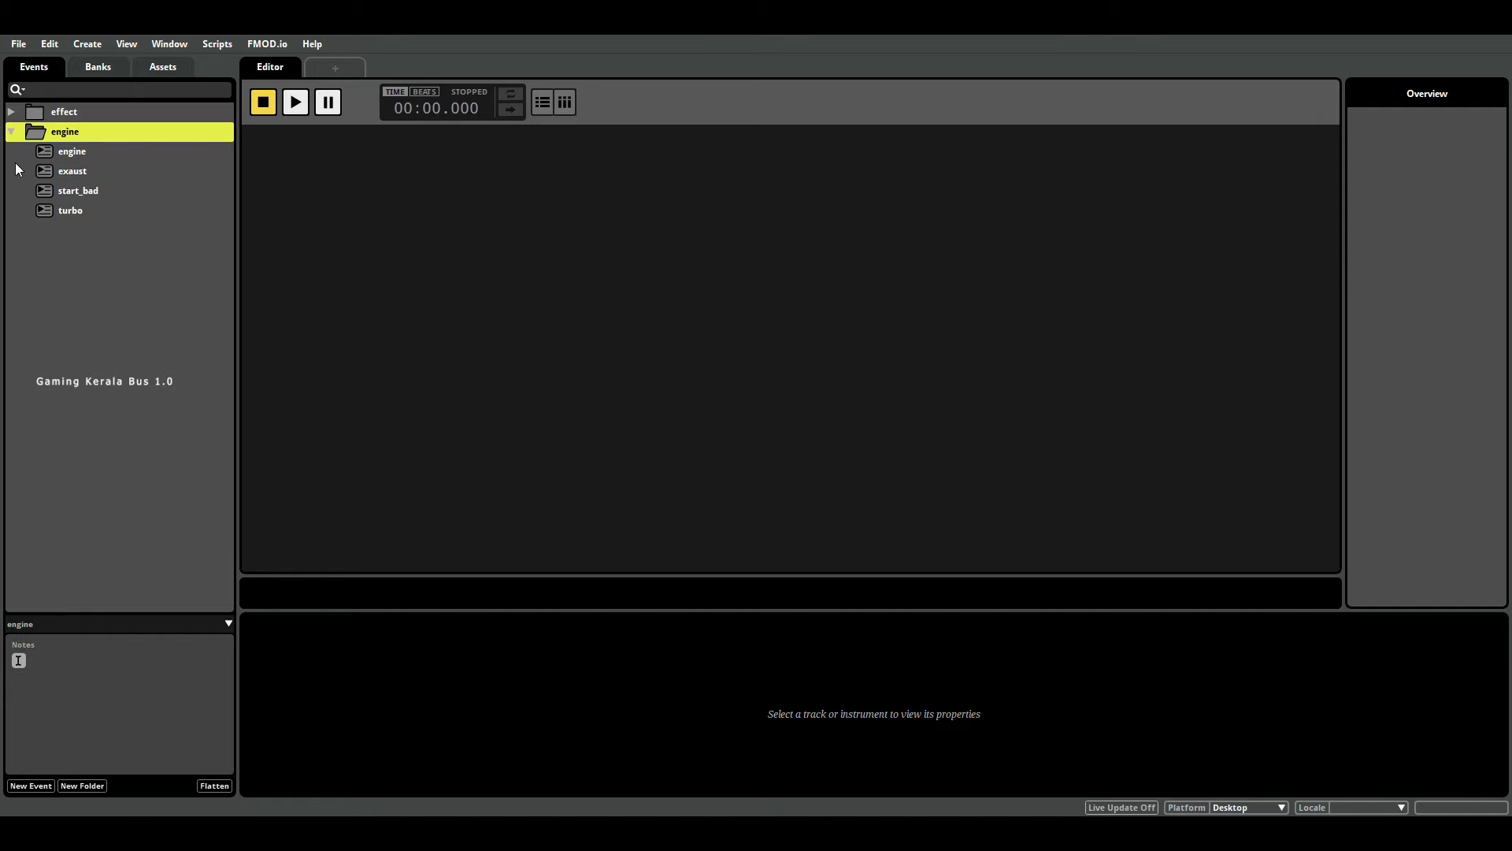
- Open the start_bad event from the engine folder and audition it several times on its timeline
{"action": "left_click", "coordinate": [79, 151]}
{"action": "left_click", "coordinate": [74, 180]}
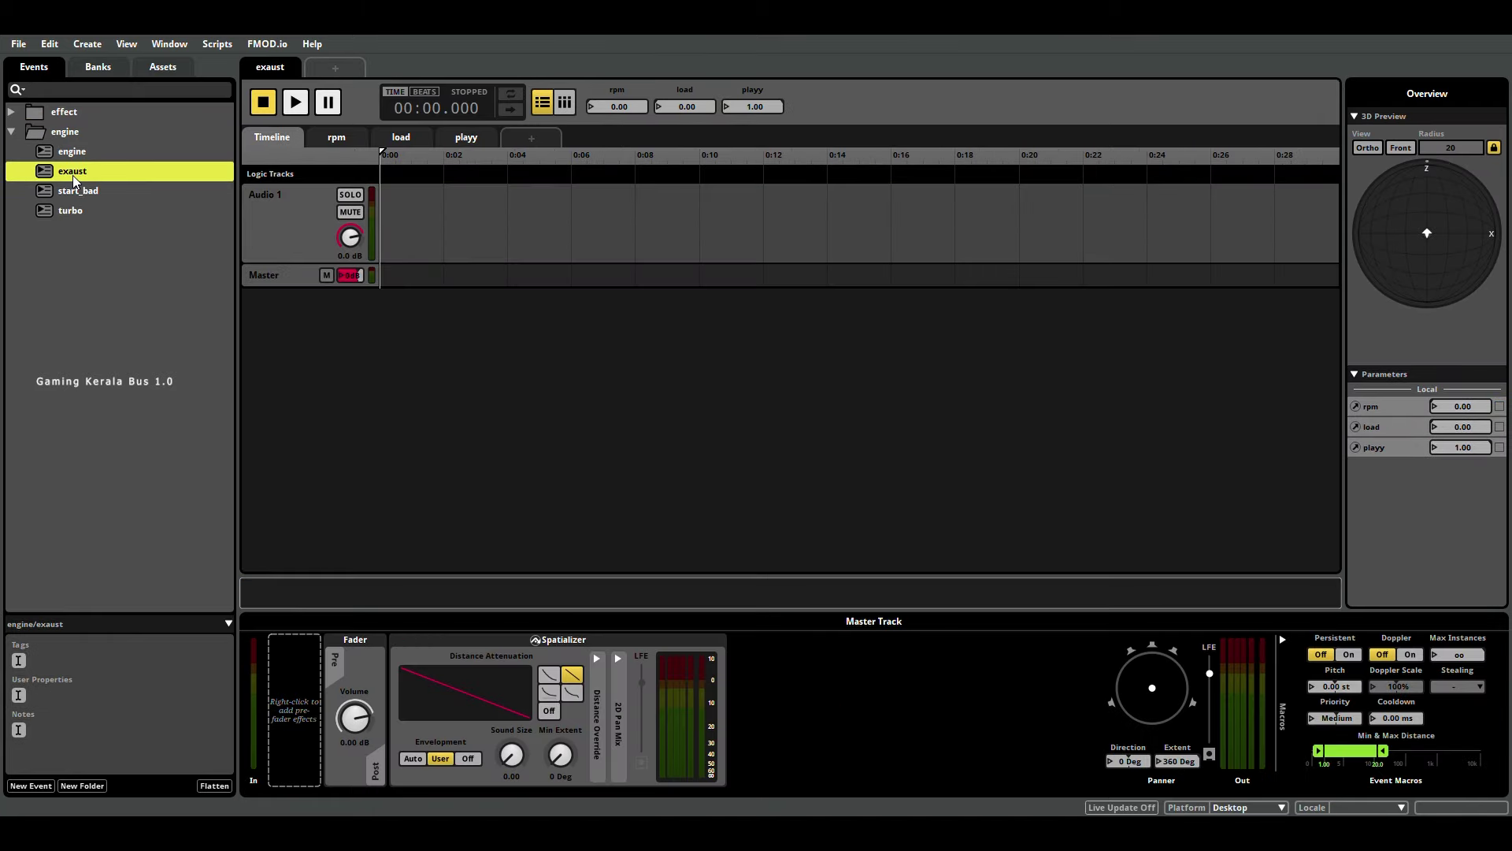
{"action": "left_click", "coordinate": [73, 191]}
{"action": "left_click", "coordinate": [77, 192]}
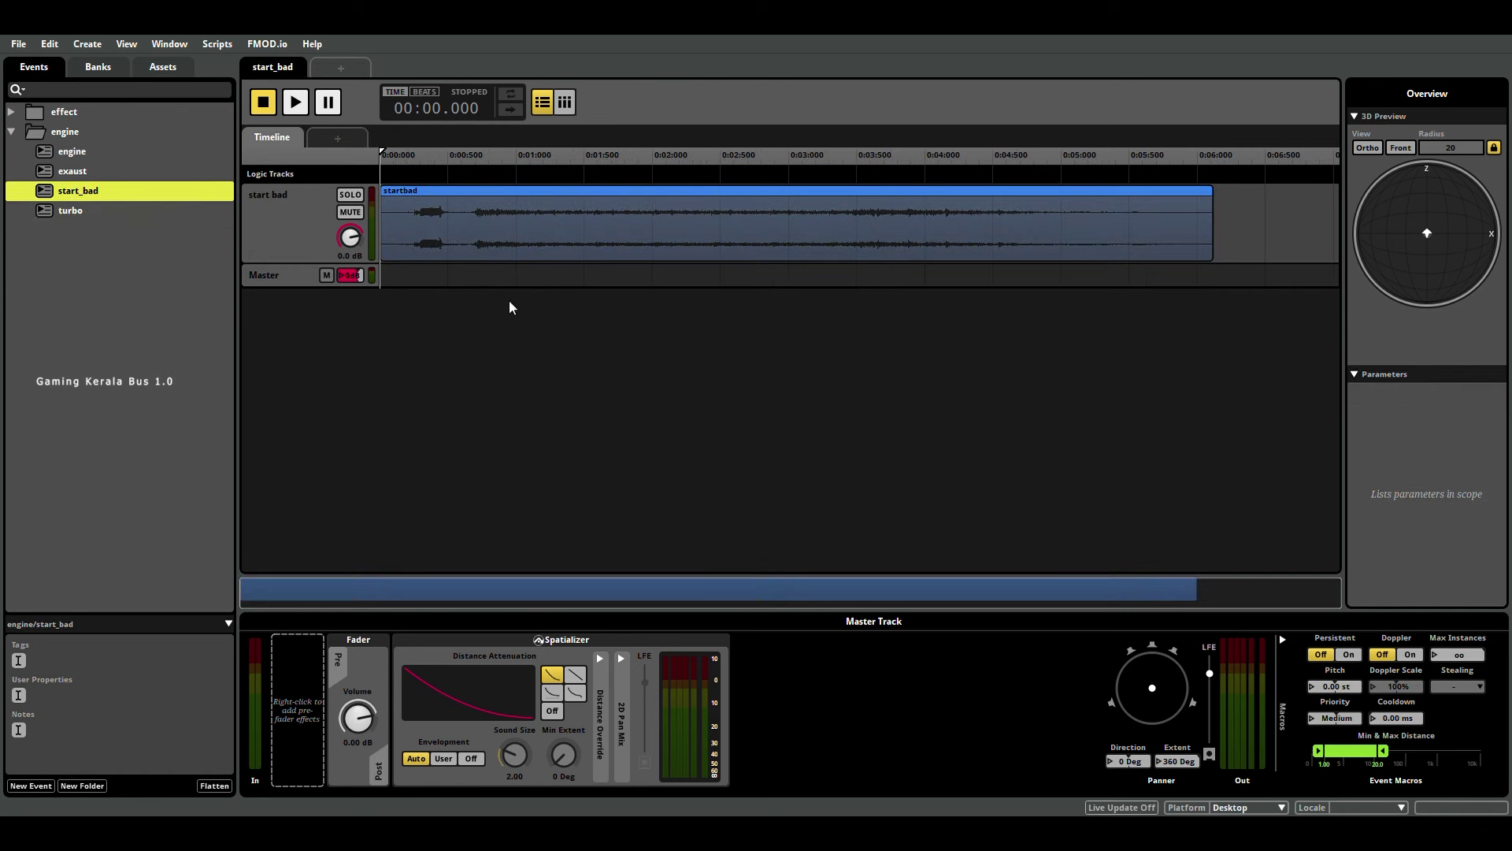
{"action": "left_click", "coordinate": [297, 102]}
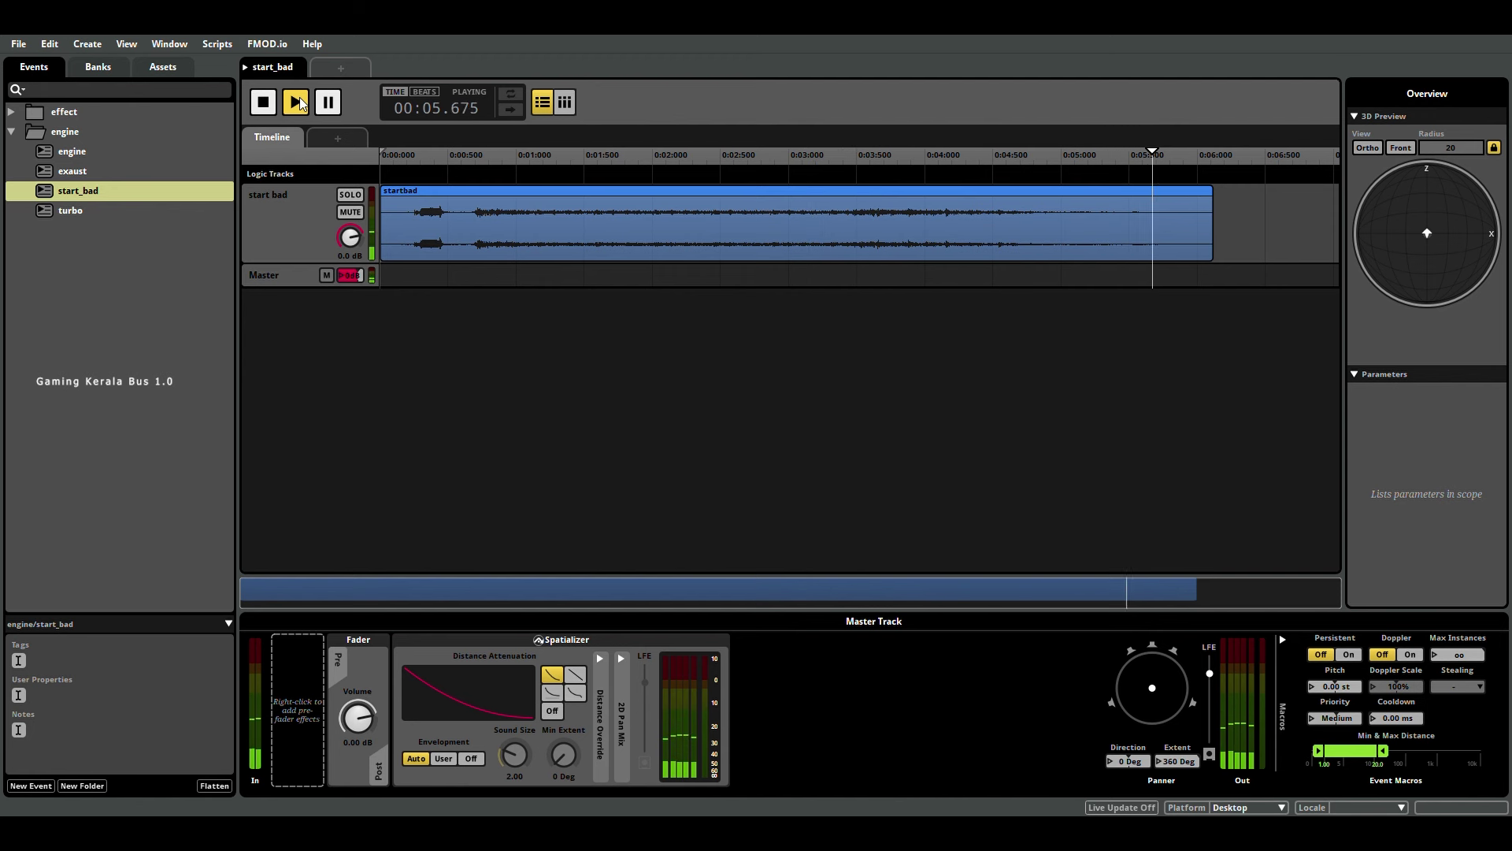
{"action": "left_click", "coordinate": [299, 103]}
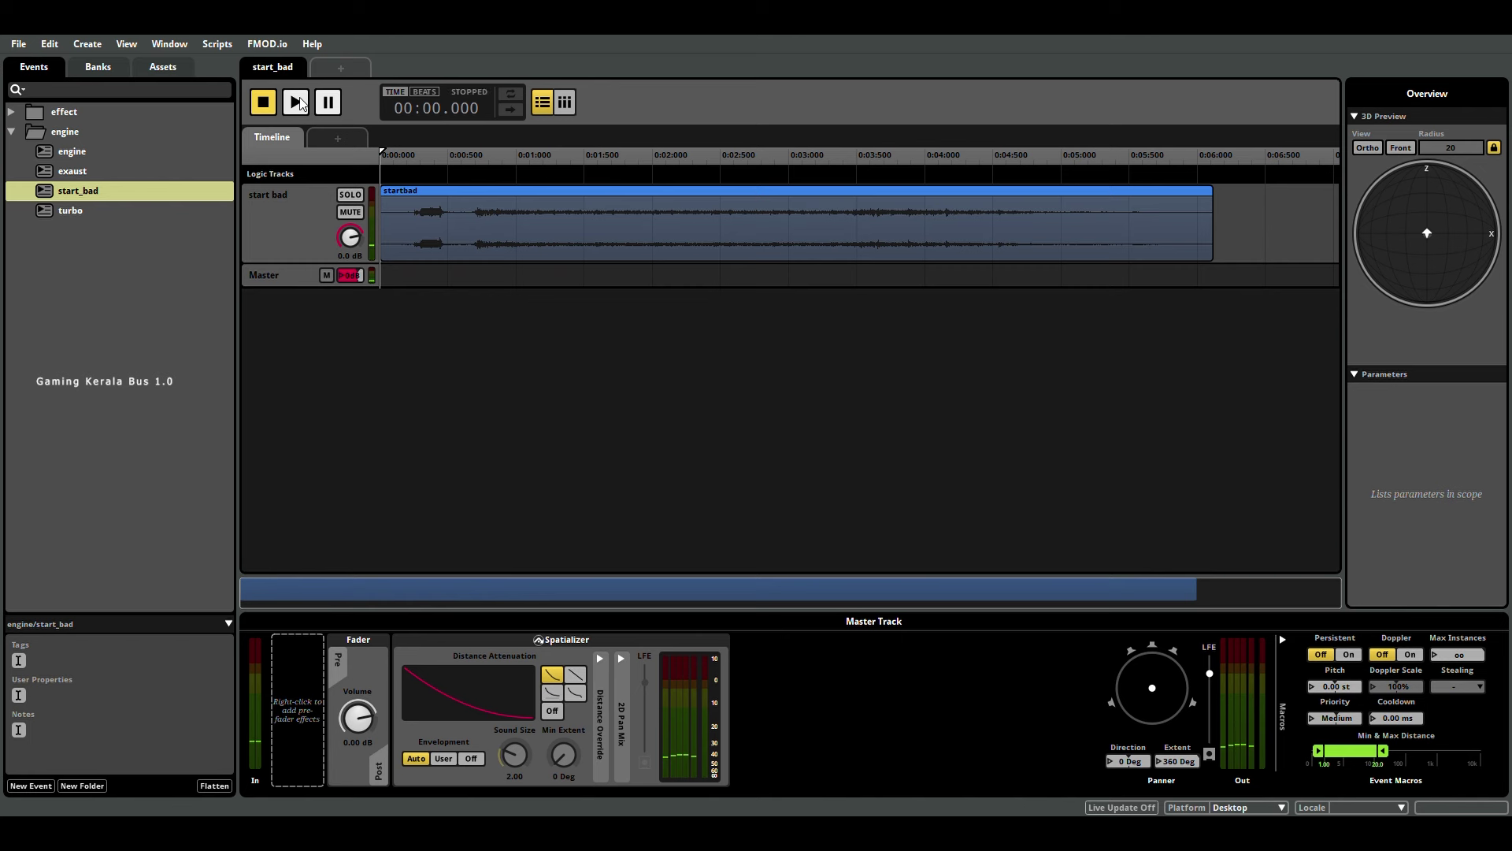
{"action": "left_click", "coordinate": [296, 102]}
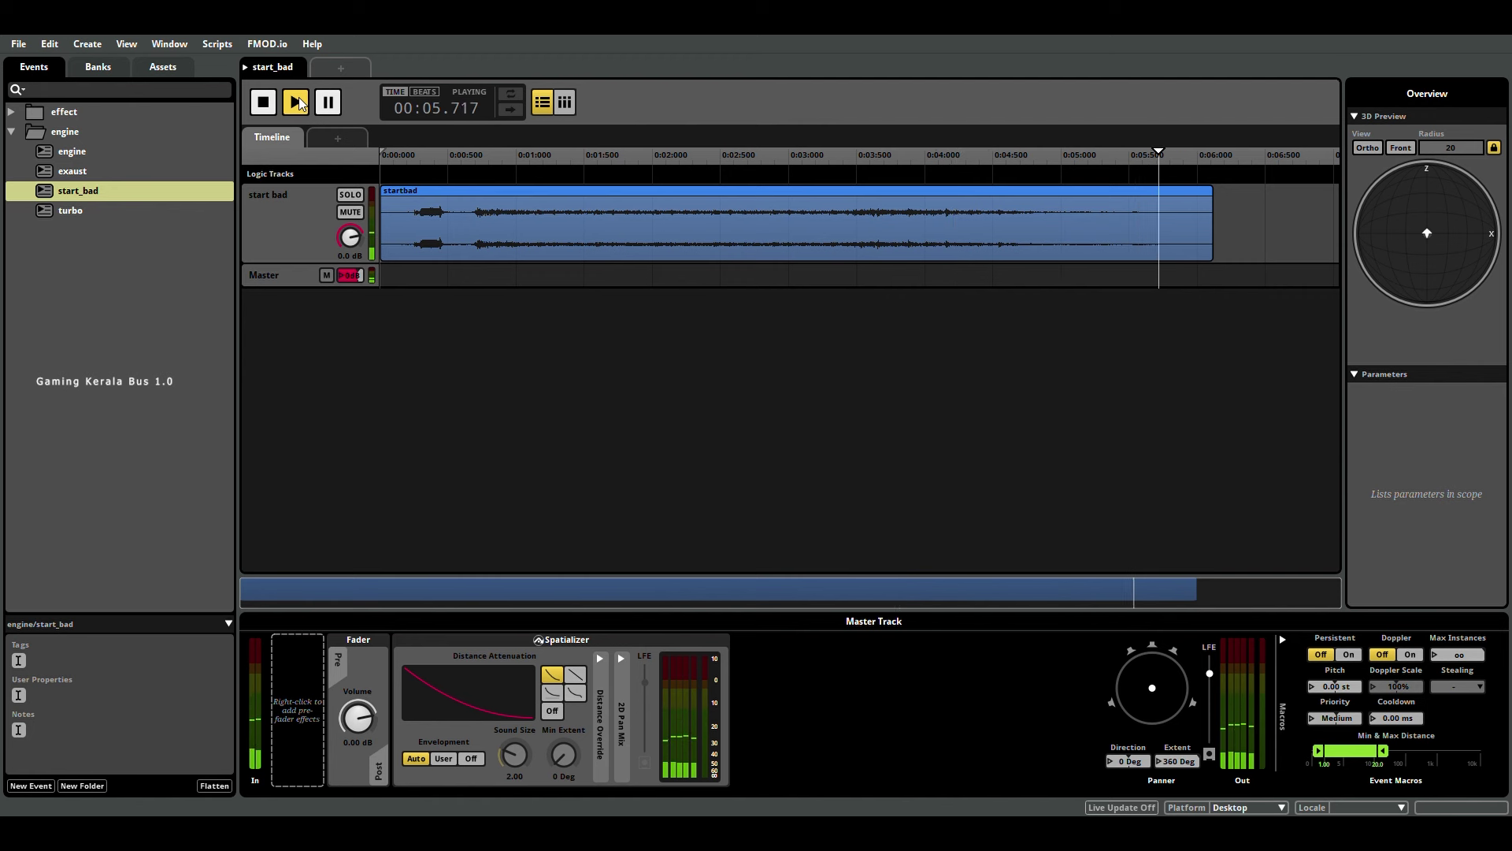
{"action": "left_click", "coordinate": [298, 102]}
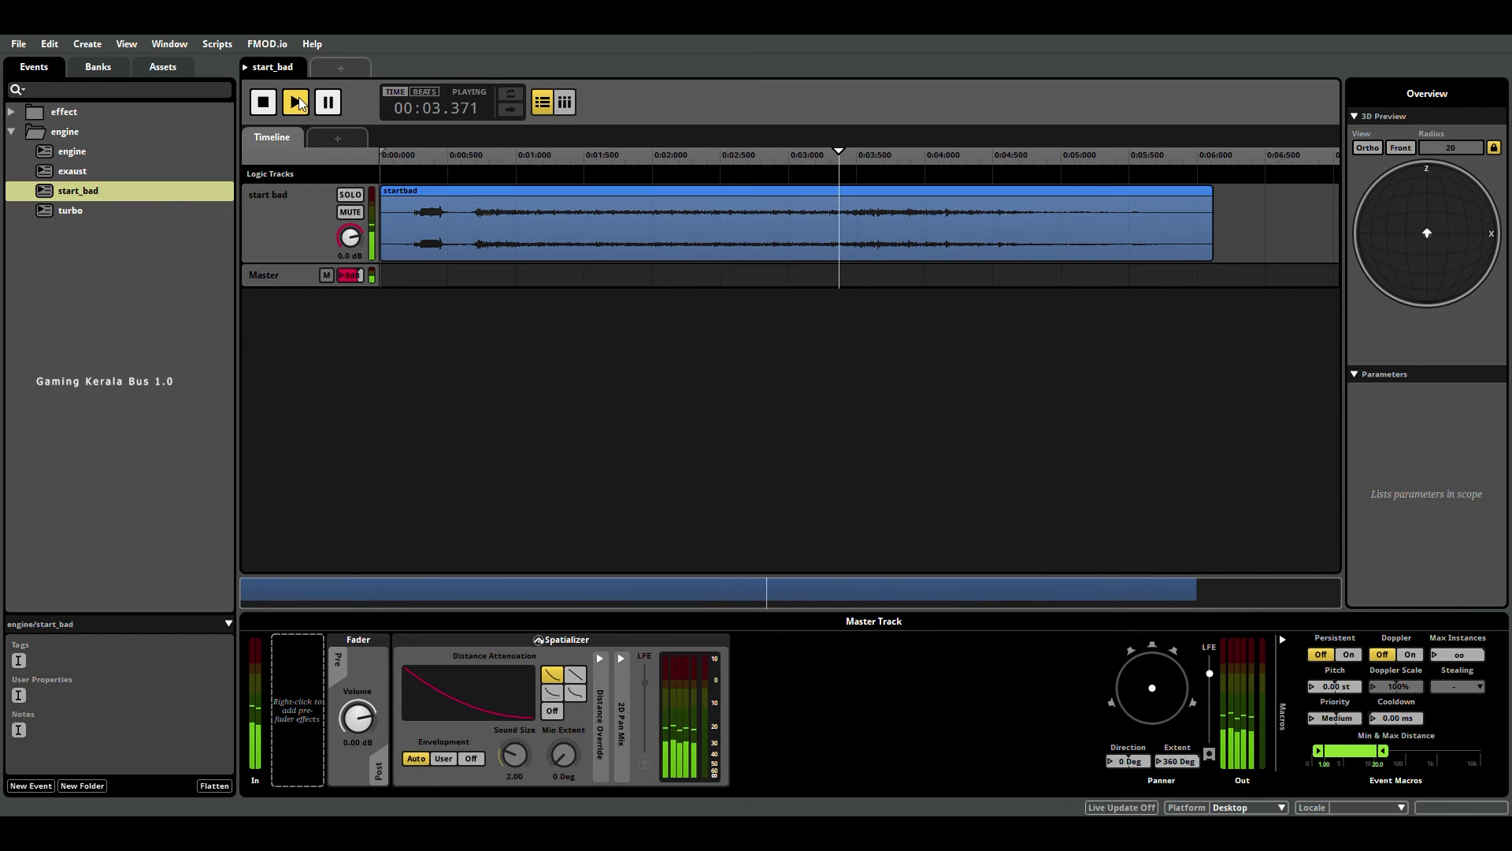
{"action": "left_click", "coordinate": [298, 102]}
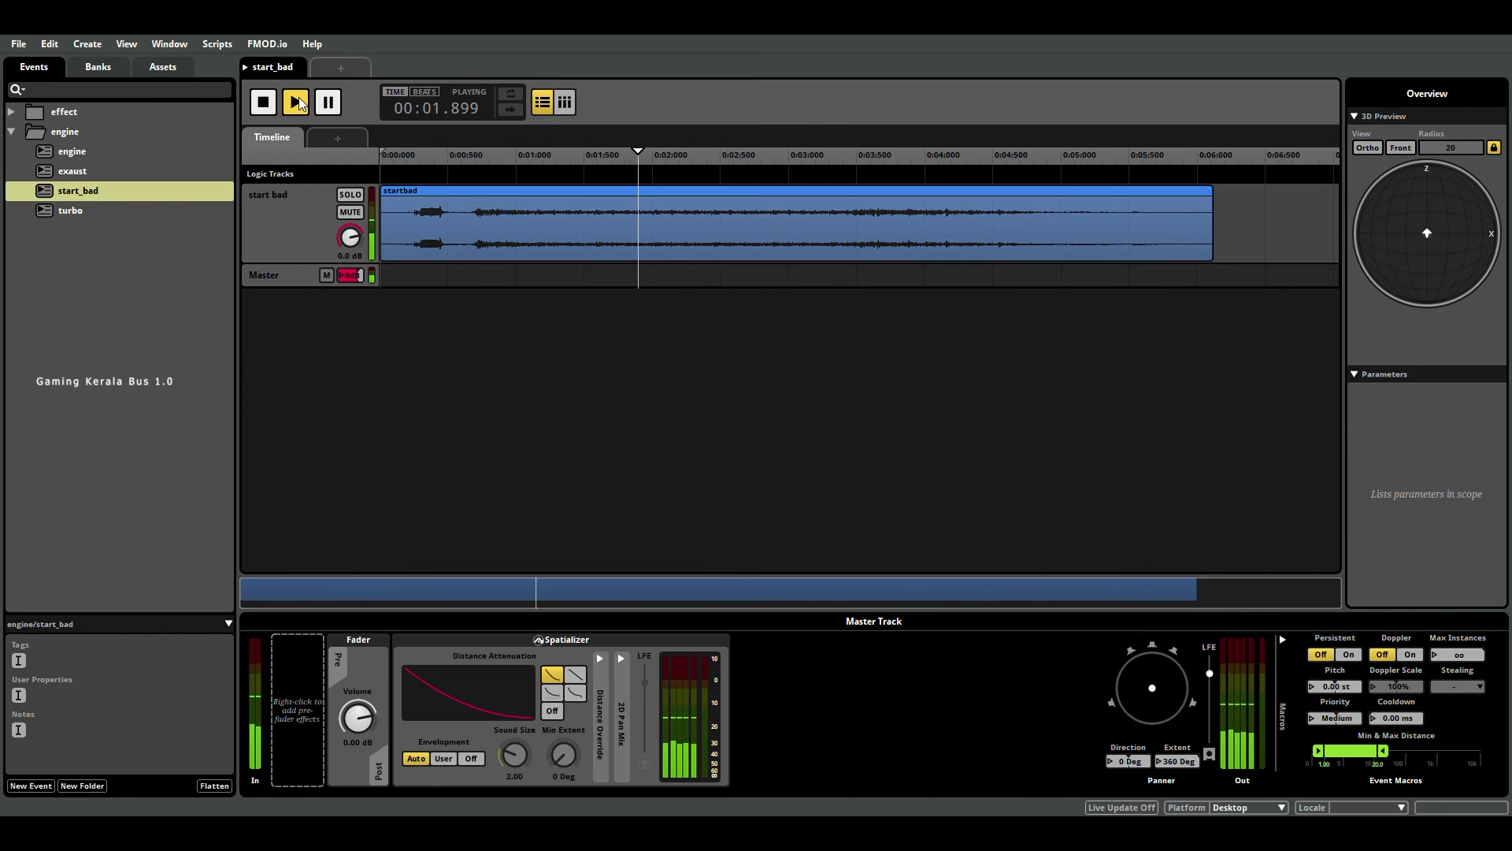
{"action": "left_click", "coordinate": [298, 102]}
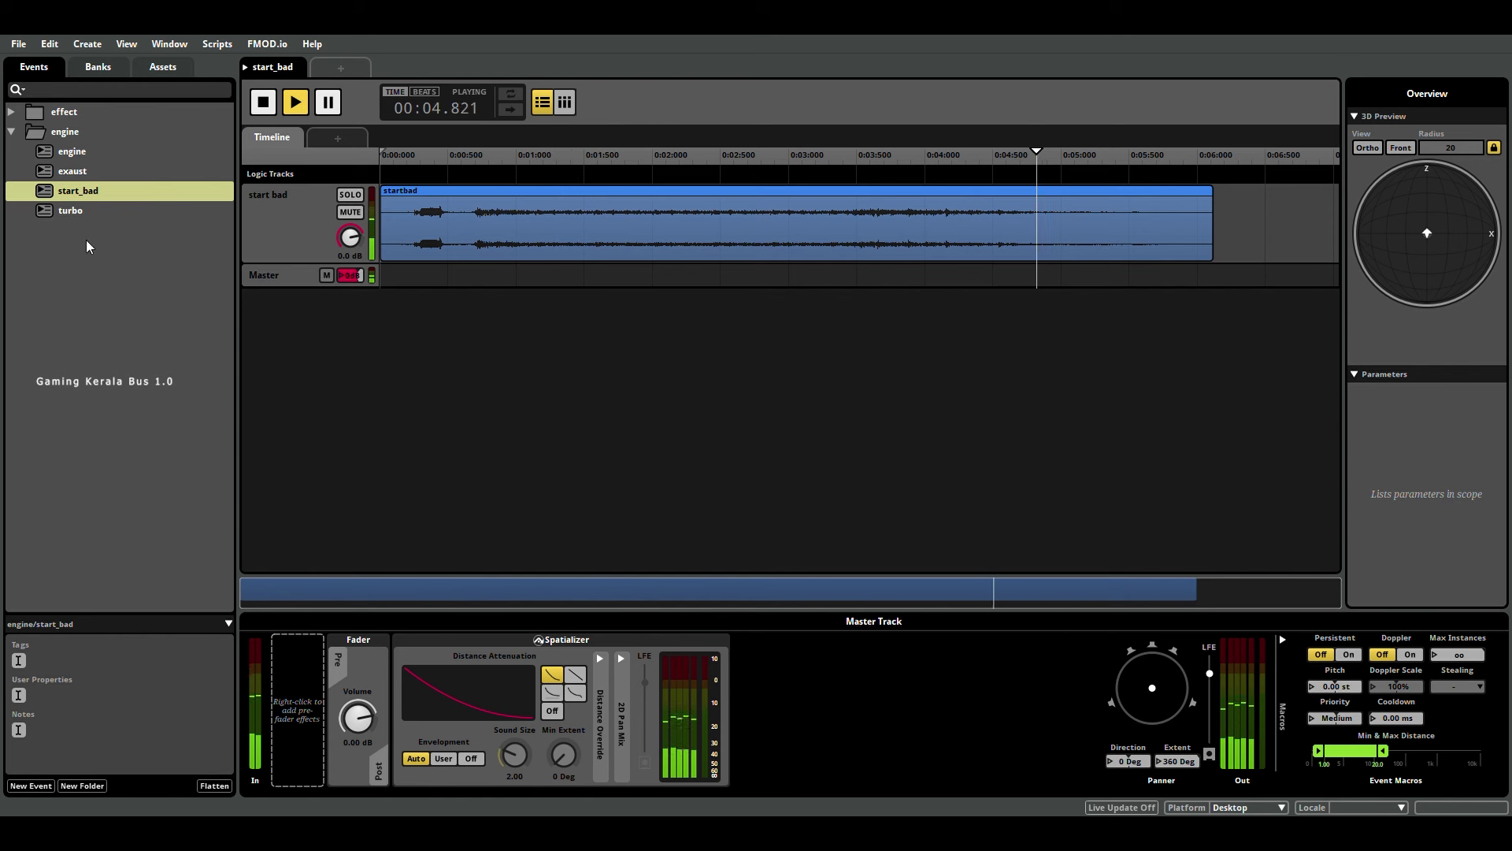
- Open the exaust event and look through its rpm, load, playy and timeline sheets
{"action": "left_click", "coordinate": [64, 210]}
{"action": "left_click", "coordinate": [71, 171]}
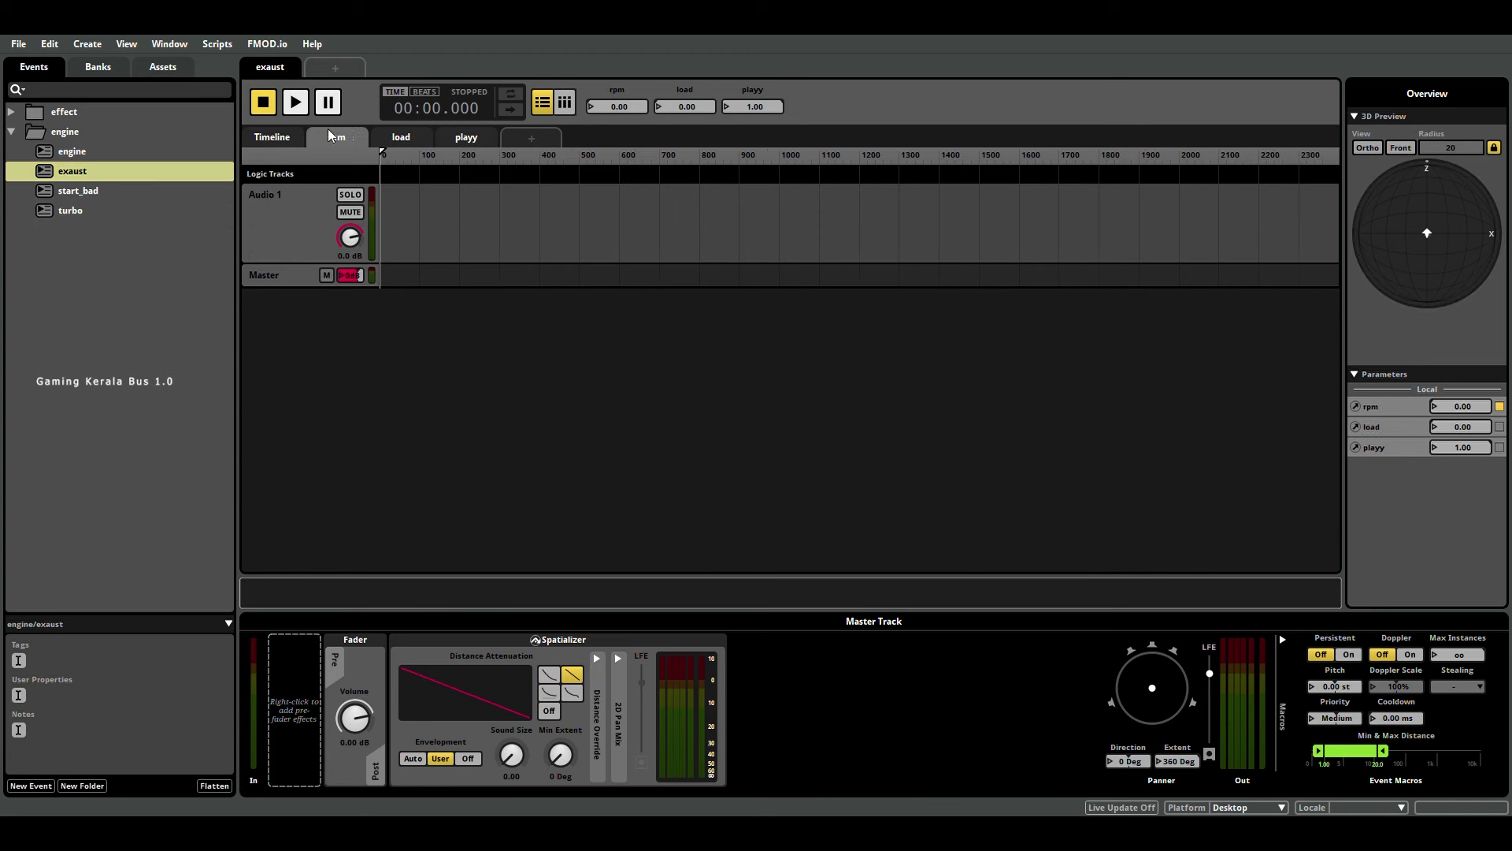
{"action": "left_click", "coordinate": [397, 136]}
{"action": "left_click", "coordinate": [461, 139]}
{"action": "left_click", "coordinate": [286, 140]}
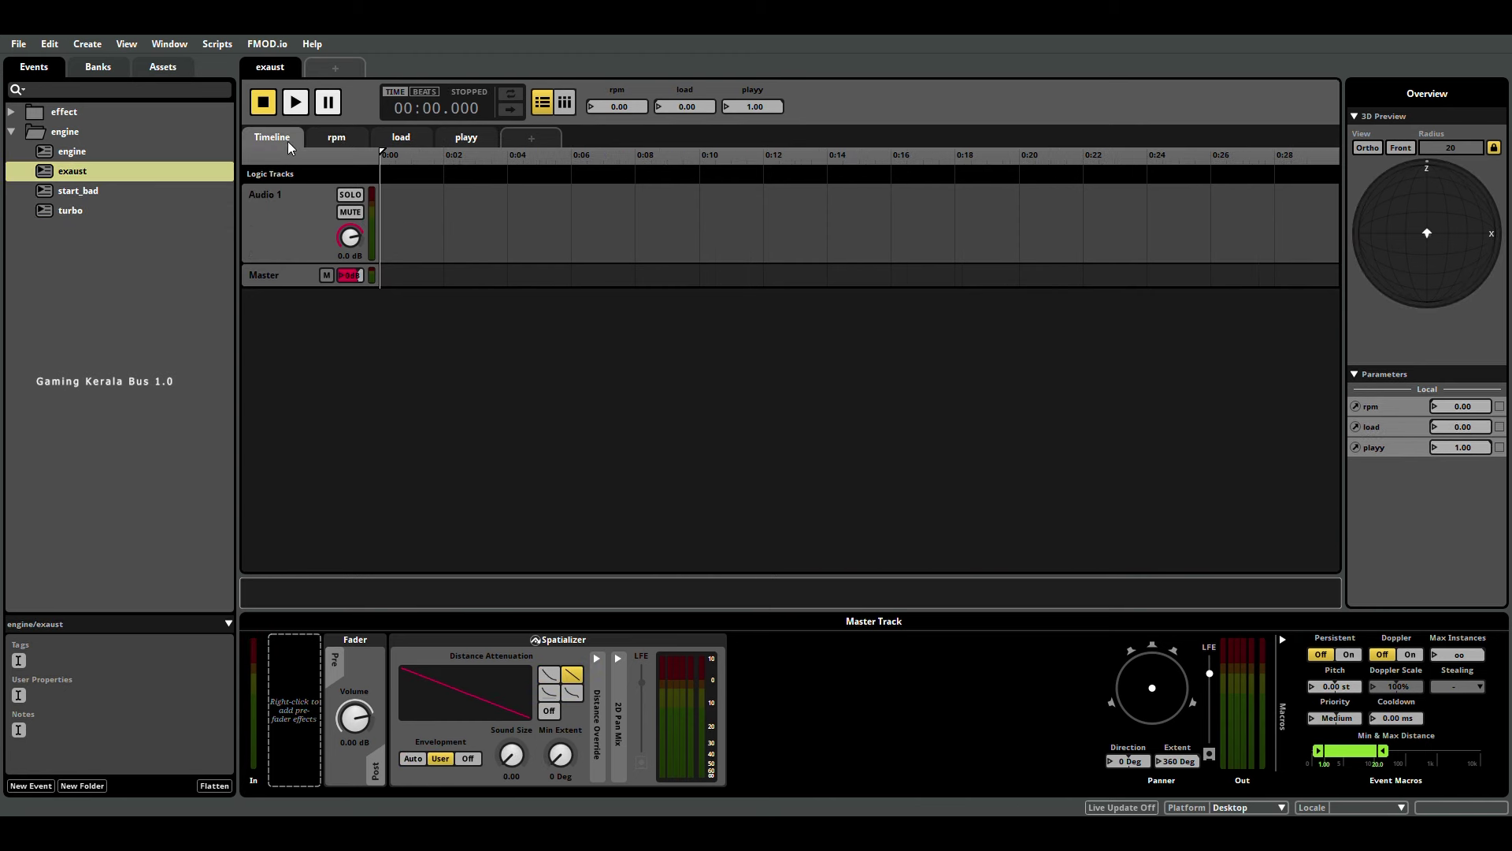
- Select the effect folder and collapse the engine folder to leave the event editor empty
{"action": "left_click", "coordinate": [87, 149]}
{"action": "left_click", "coordinate": [57, 116]}
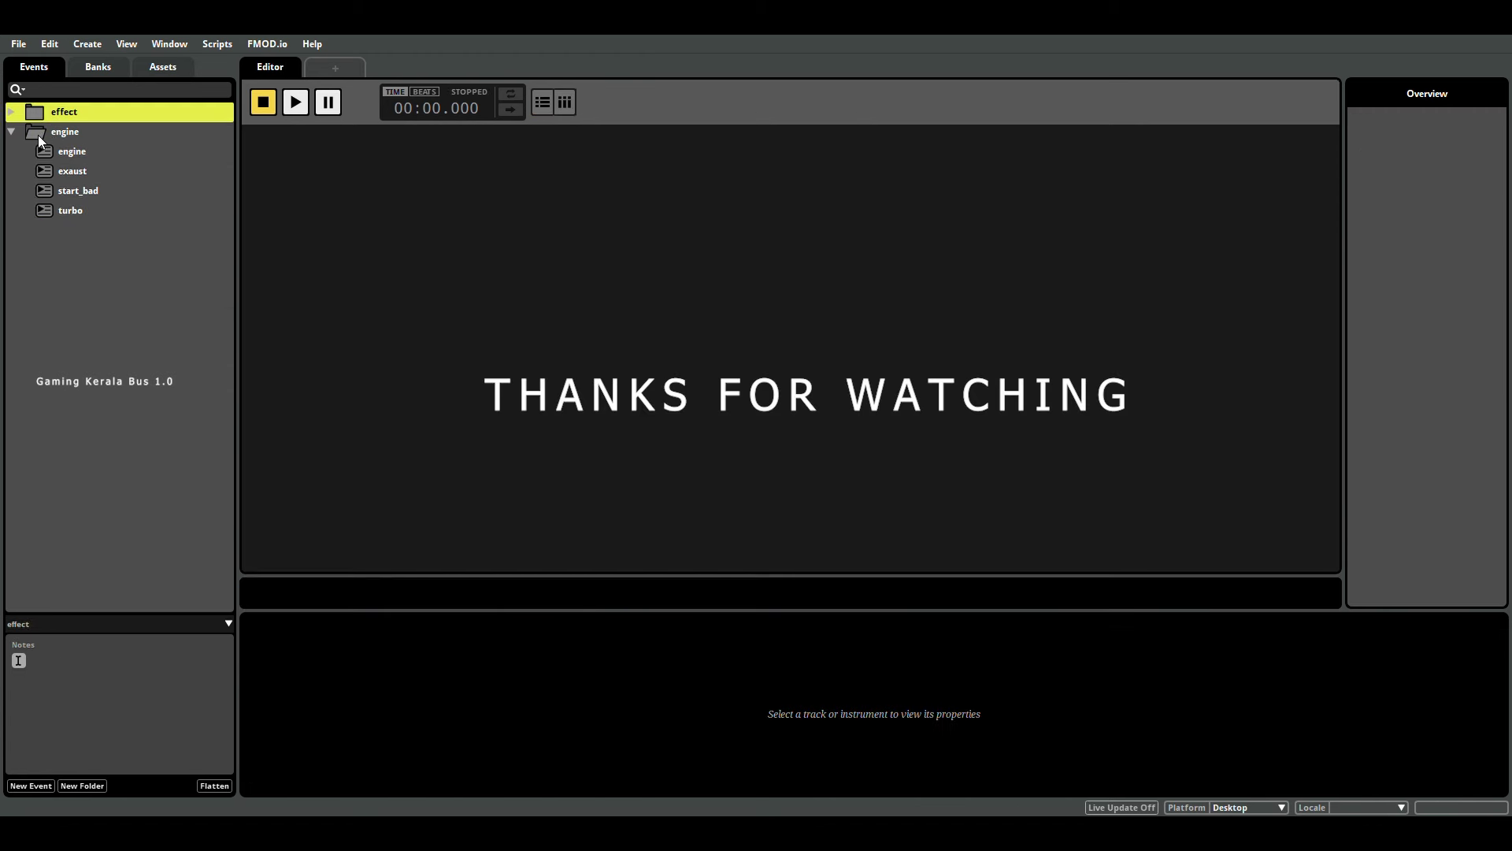
{"action": "left_click", "coordinate": [11, 131]}
{"action": "left_click", "coordinate": [355, 239]}
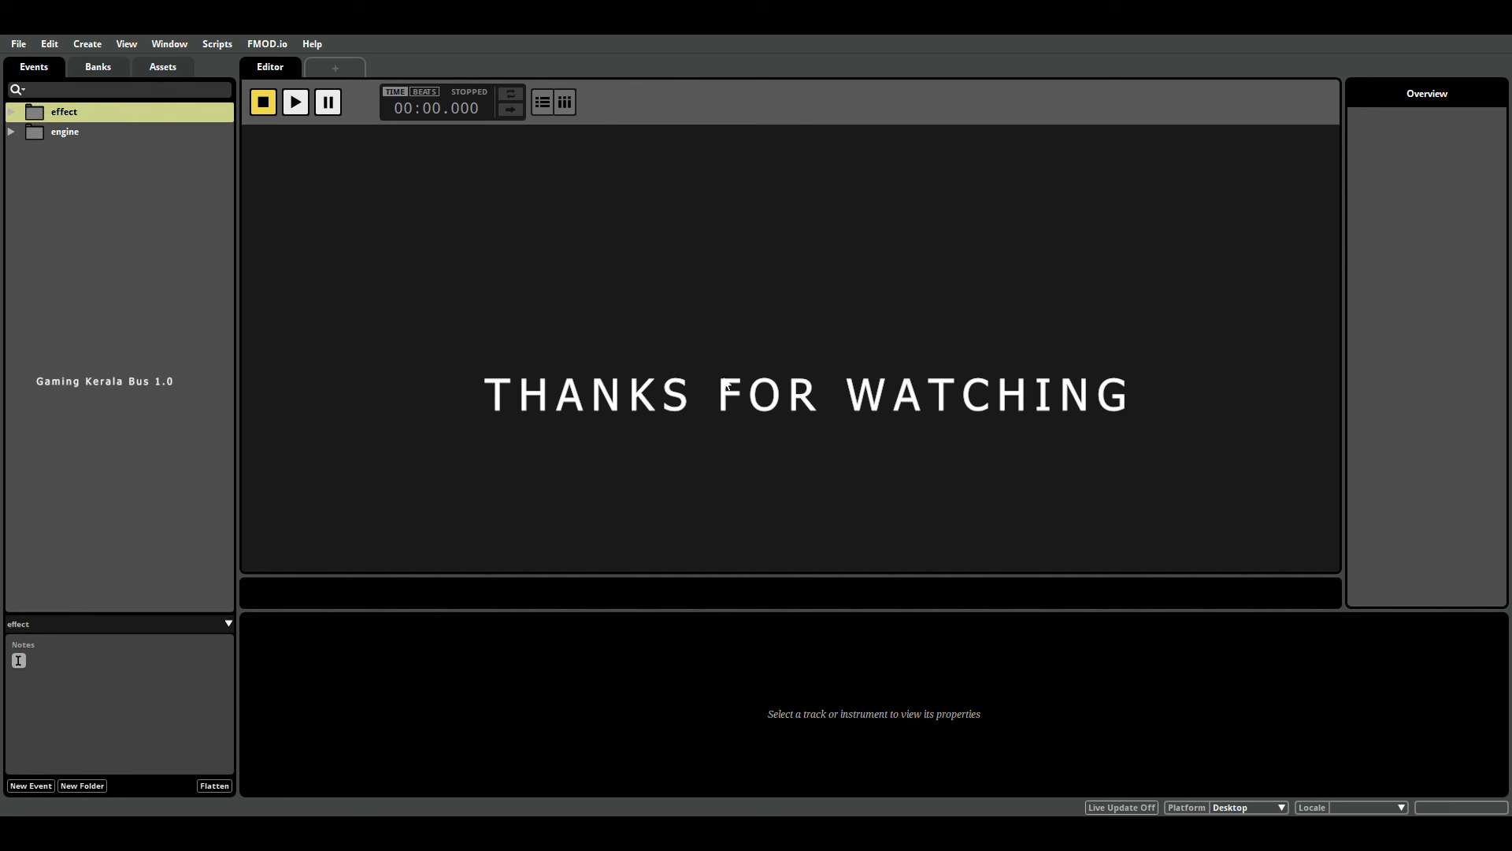